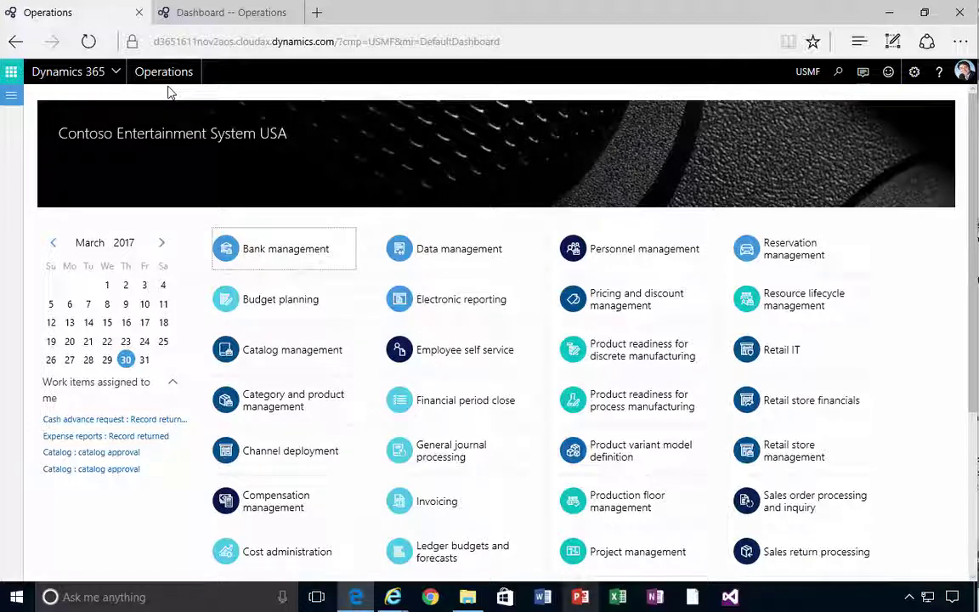
# Search the Start menu for 'Microsoft store' and launch the Store app.
pyautogui.click(28, 600)
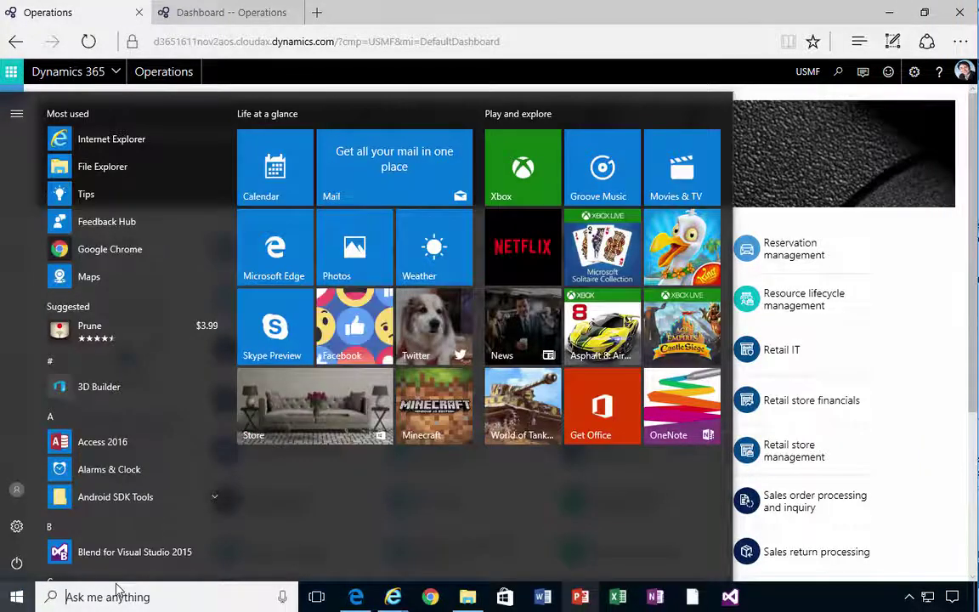
pyautogui.write('Mic')
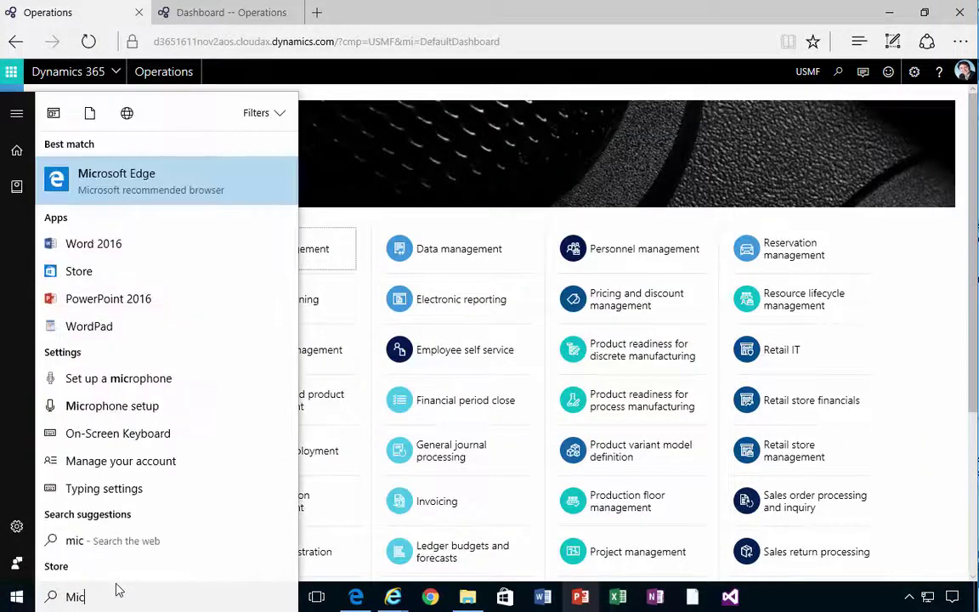
pyautogui.write('rosoft store')
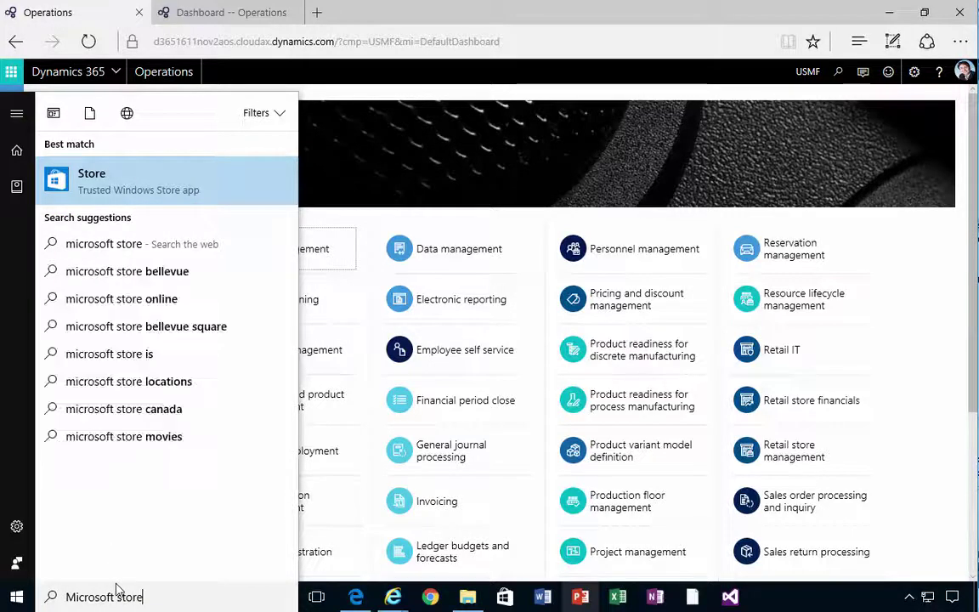
pyautogui.click(155, 177)
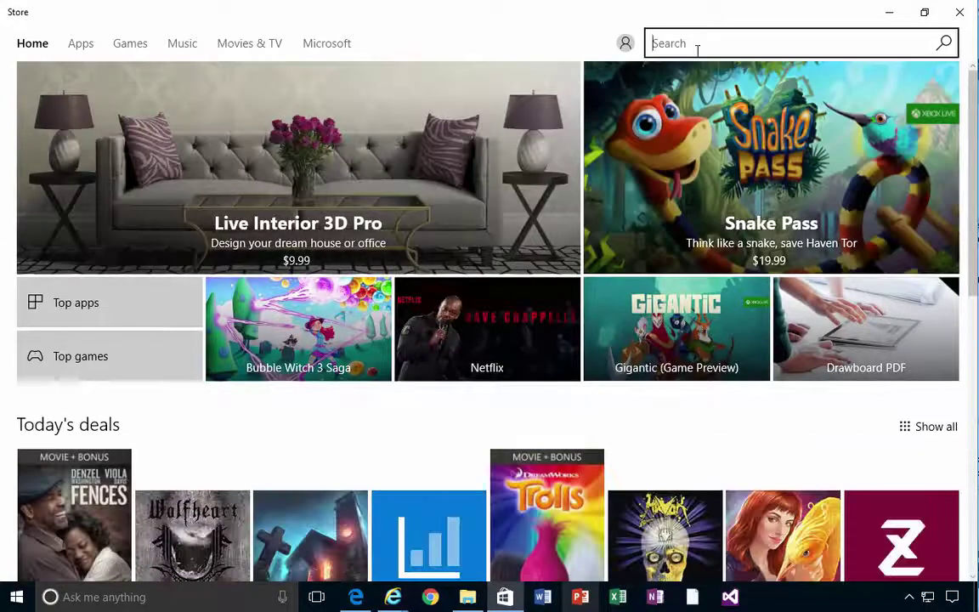
# Search the Store for 'Dynamics 365' and open the Dynamics 365 for Operations - Warehousing page.
pyautogui.write('Dynamic')
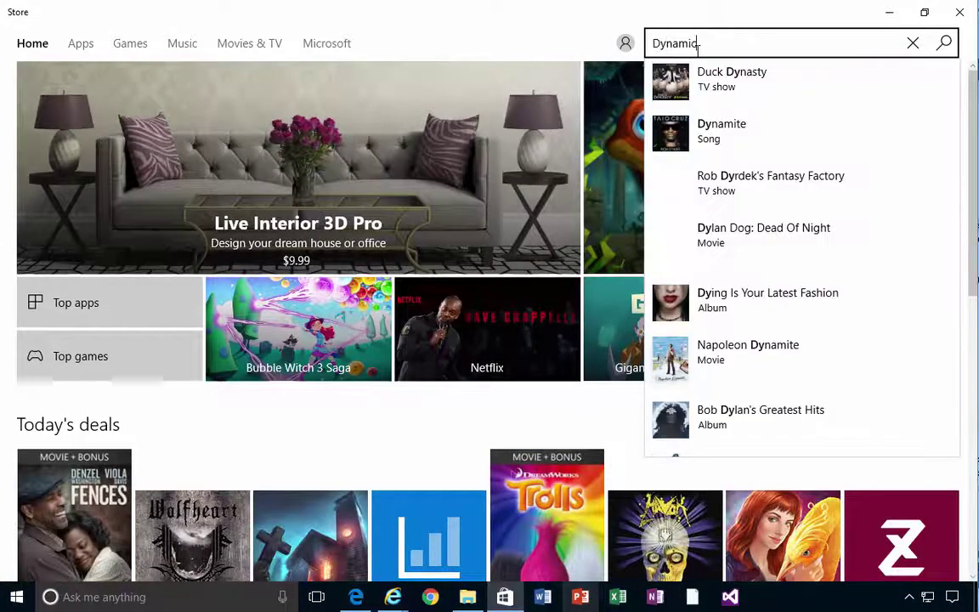
pyautogui.write('s 365')
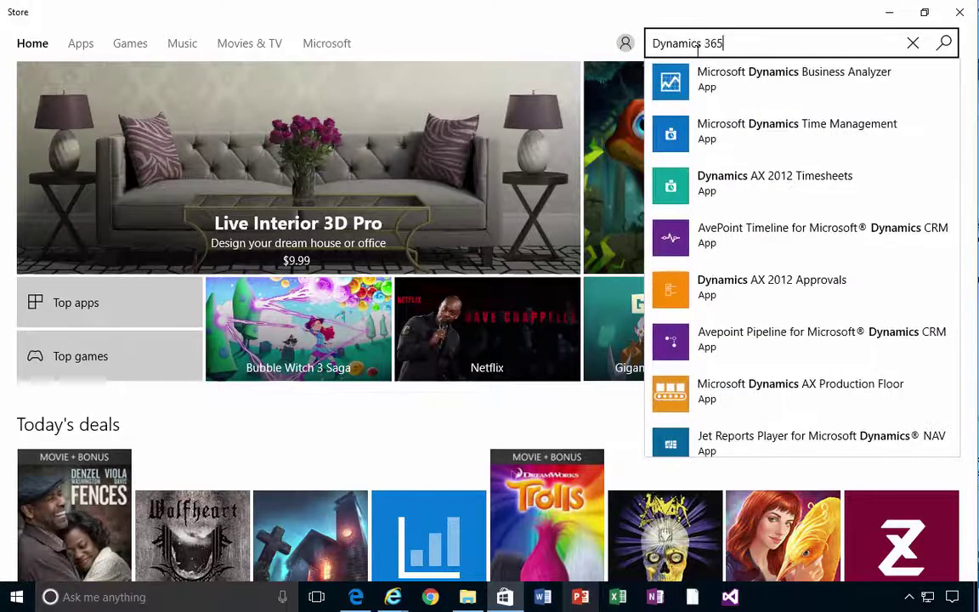
pyautogui.press('Down')
pyautogui.press('Down')
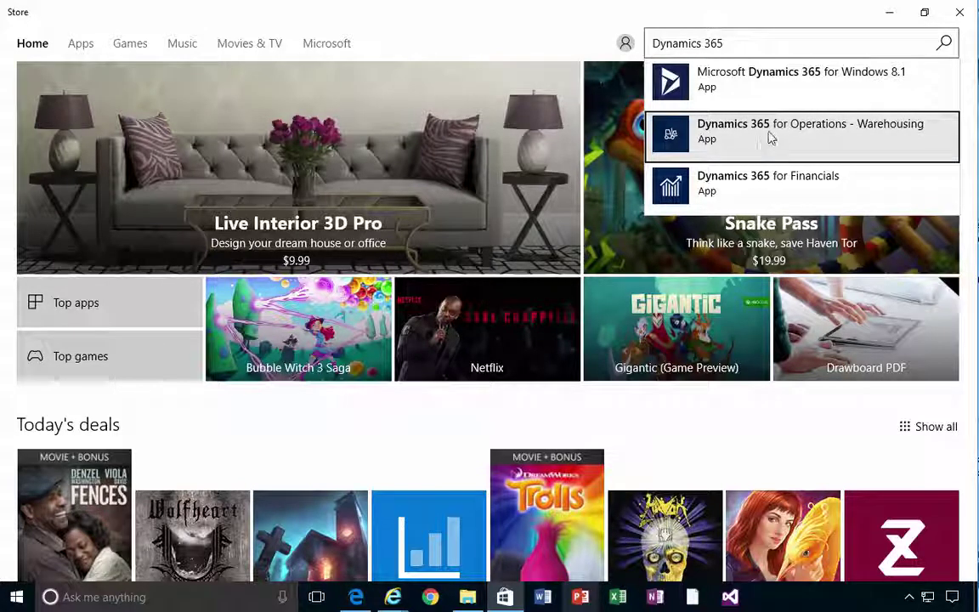
pyautogui.click(892, 136)
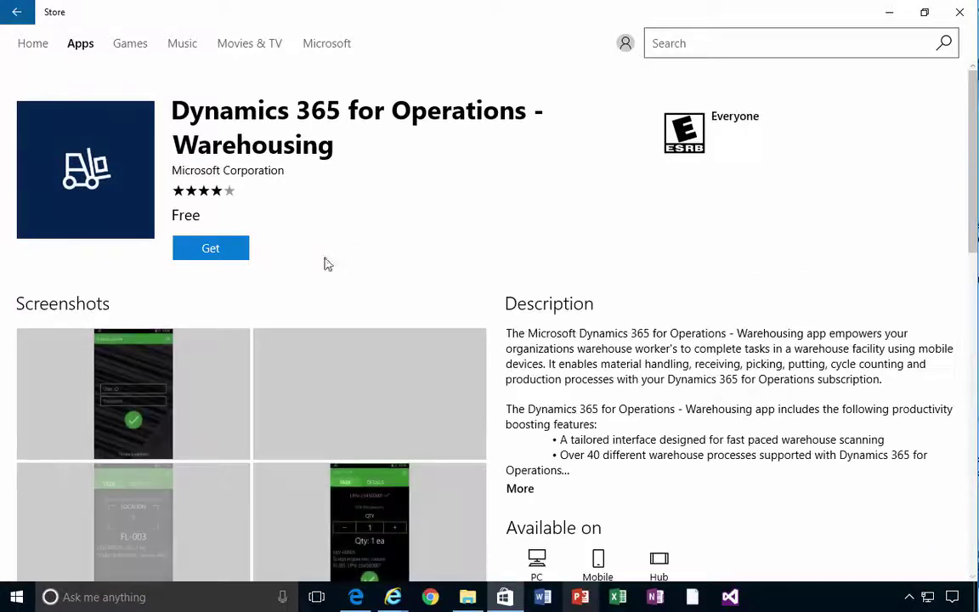
# Get the free Warehousing app and let it finish installing.
pyautogui.click(238, 253)
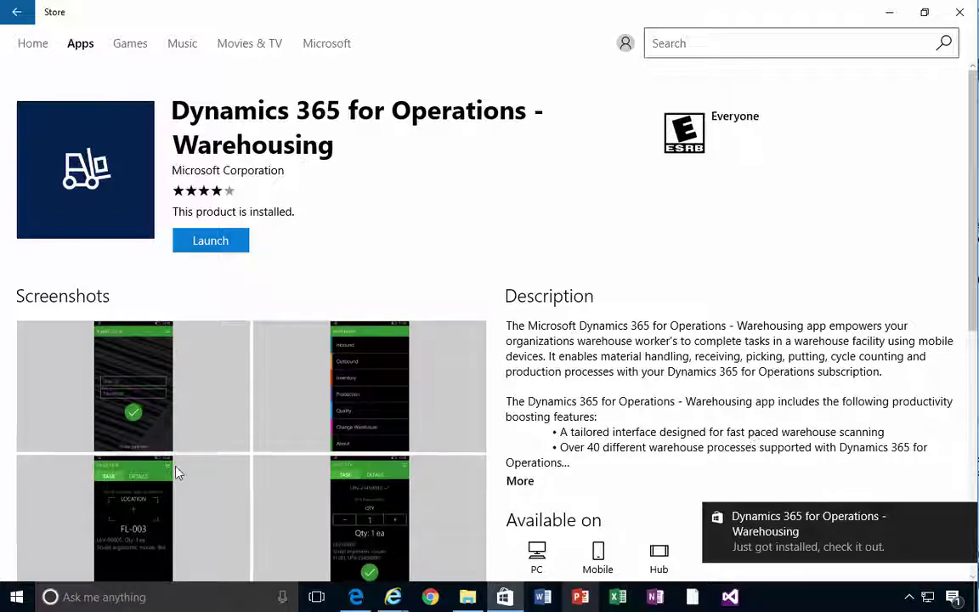
# Launch the recently added Warehousing app from Start and pin it to the taskbar.
pyautogui.click(16, 597)
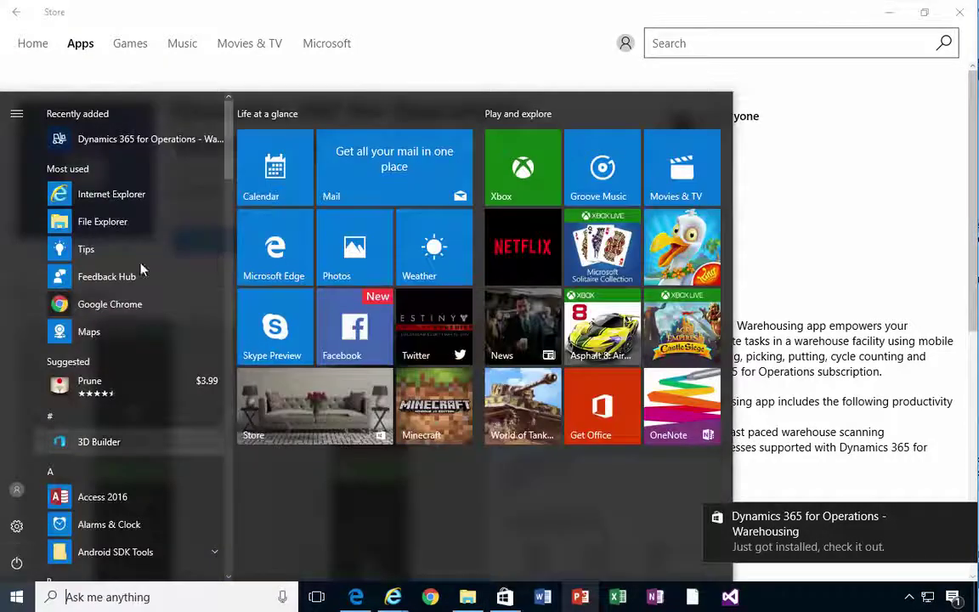
pyautogui.click(149, 140)
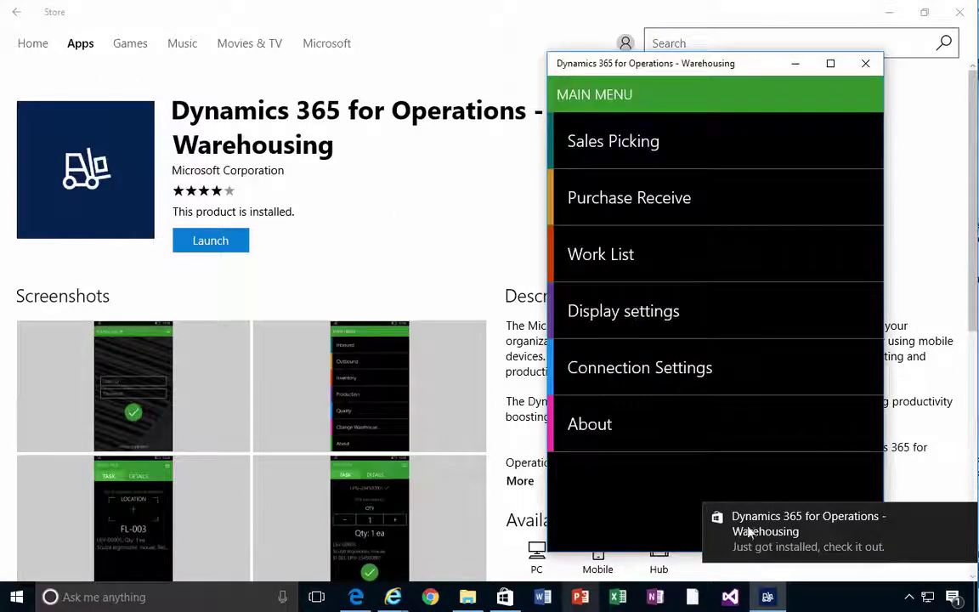
pyautogui.rightClick(765, 594)
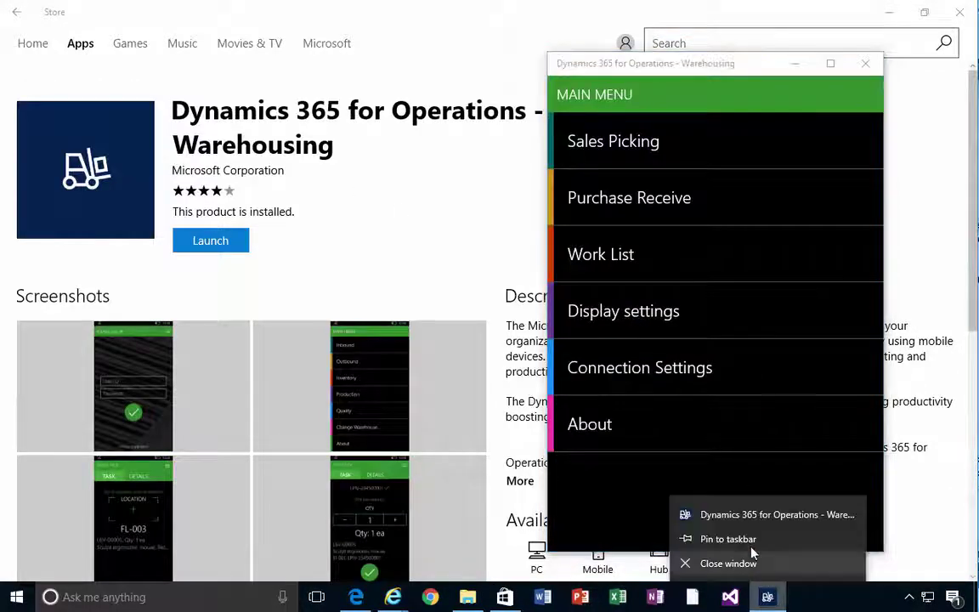
pyautogui.click(746, 541)
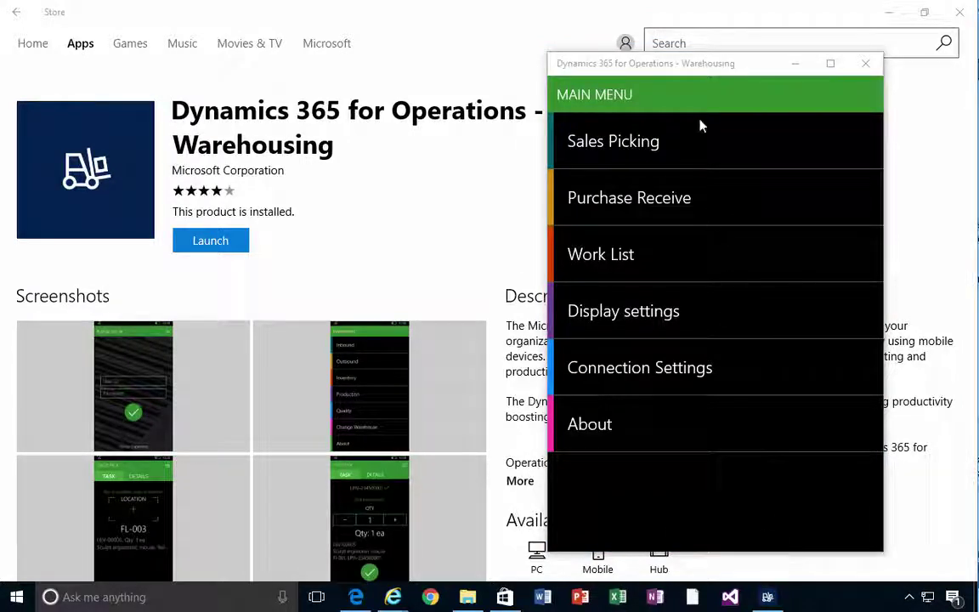
pyautogui.click(960, 12)
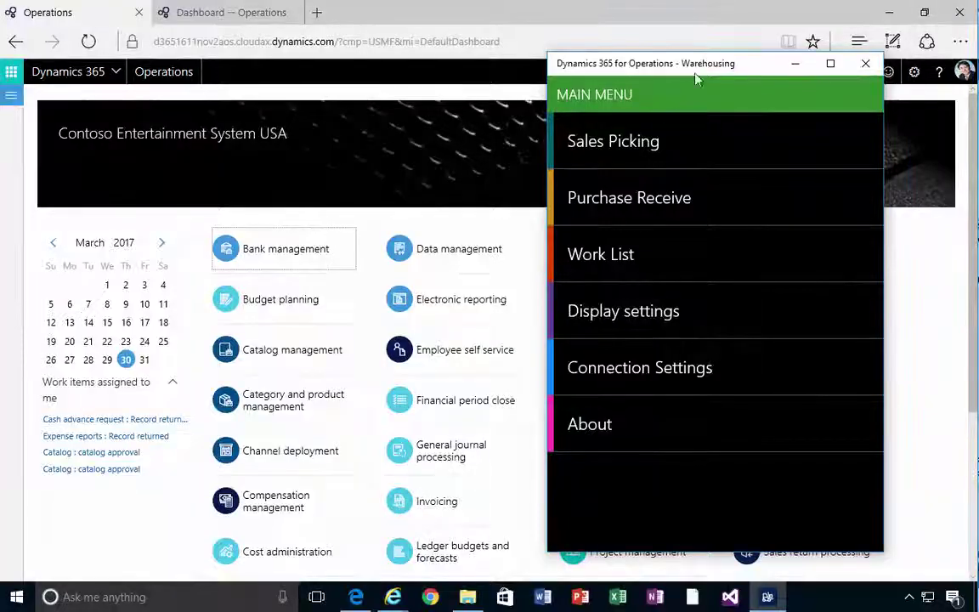
pyautogui.moveTo(718, 66); pyautogui.dragTo(632, 67)
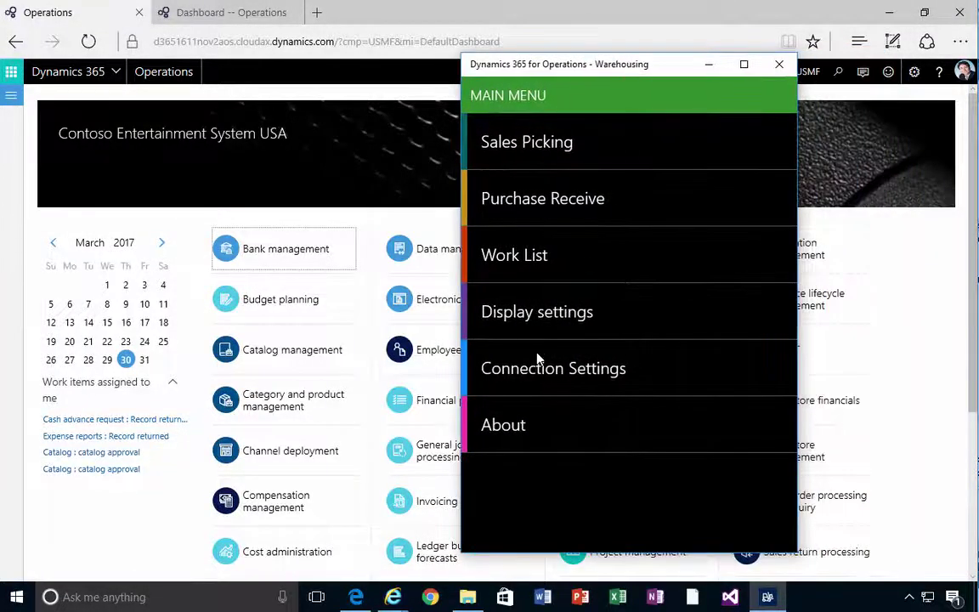
pyautogui.click(544, 374)
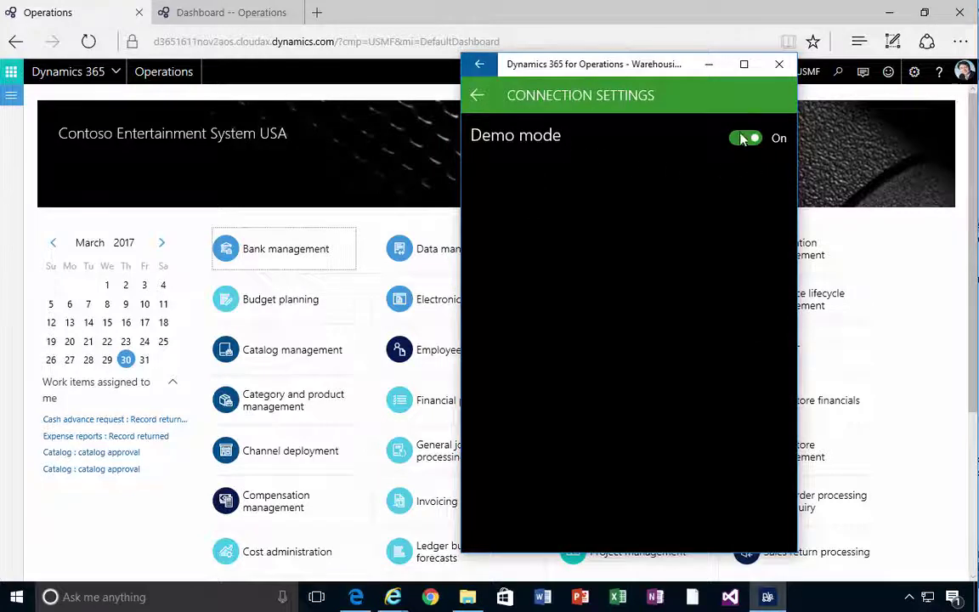
pyautogui.click(477, 96)
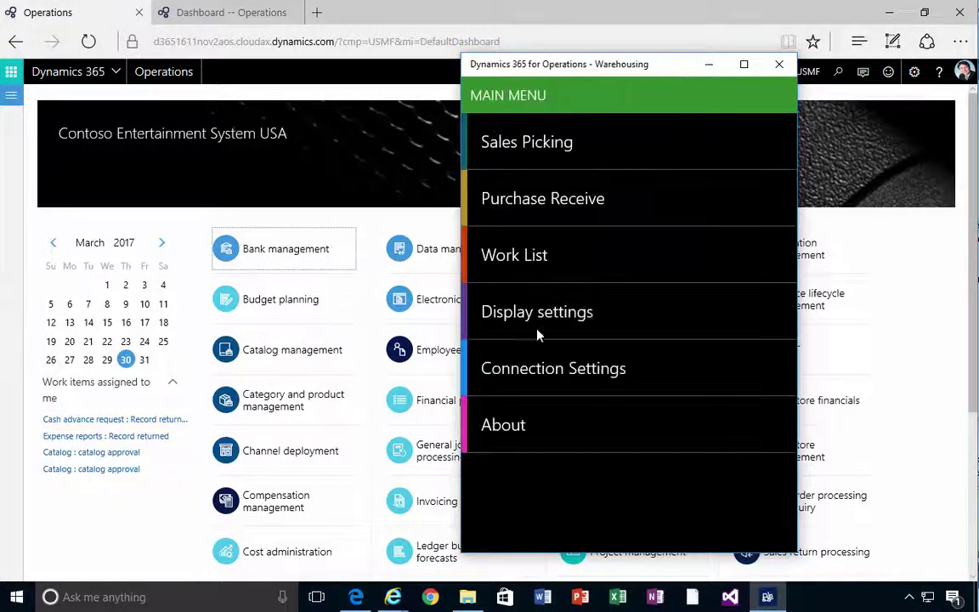
pyautogui.click(525, 162)
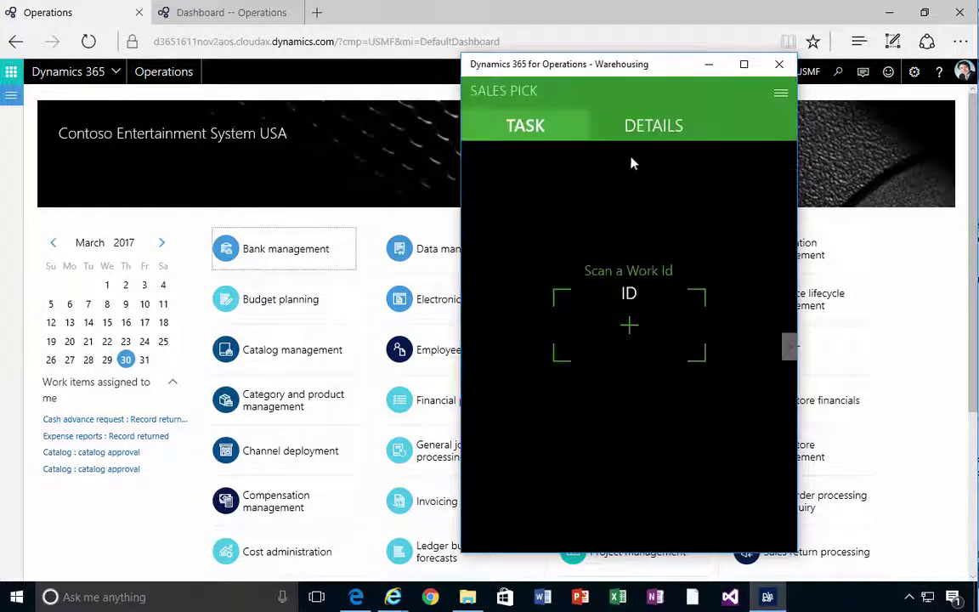
pyautogui.click(781, 96)
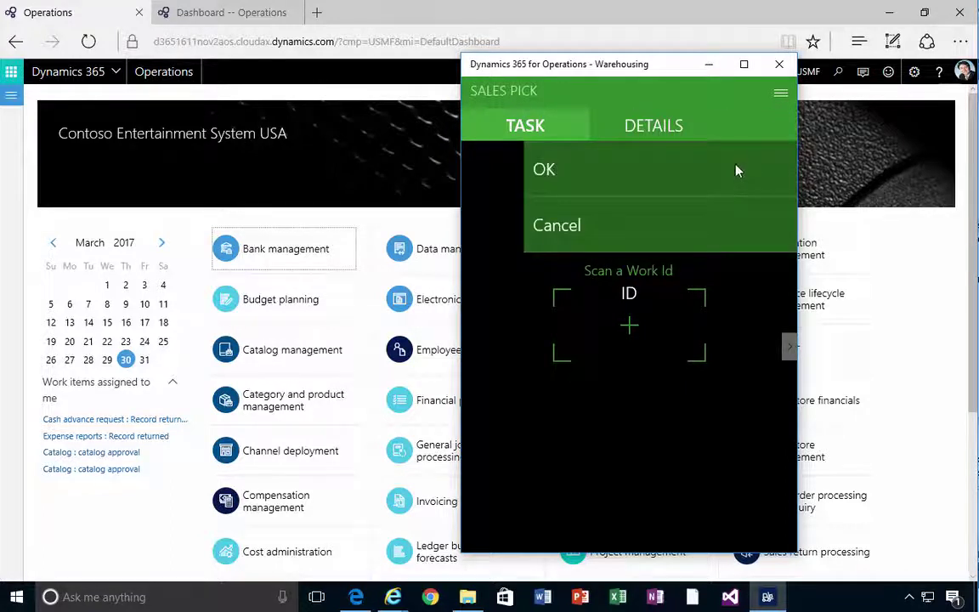
pyautogui.click(577, 236)
pyautogui.click(520, 202)
pyautogui.click(781, 95)
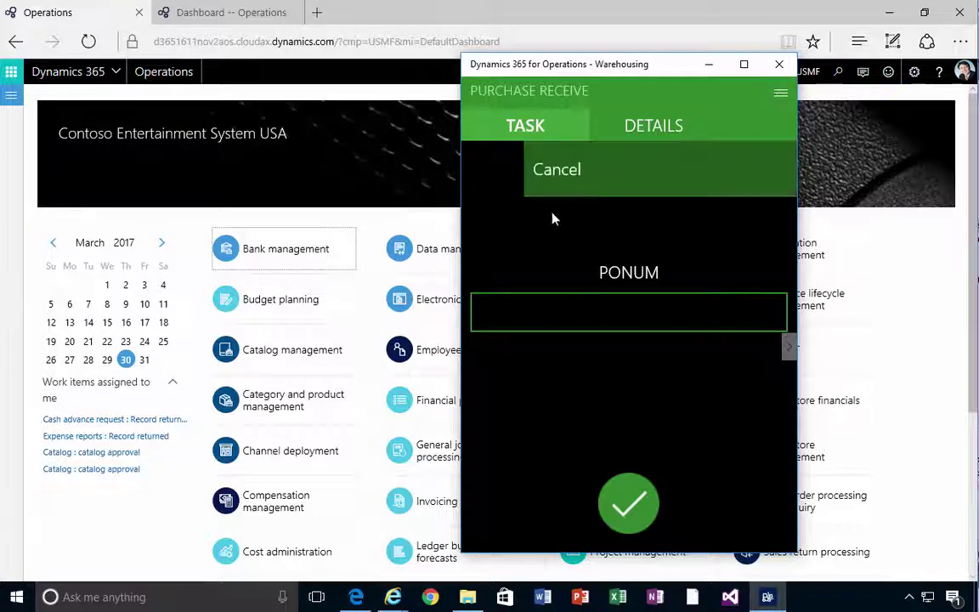
pyautogui.click(597, 162)
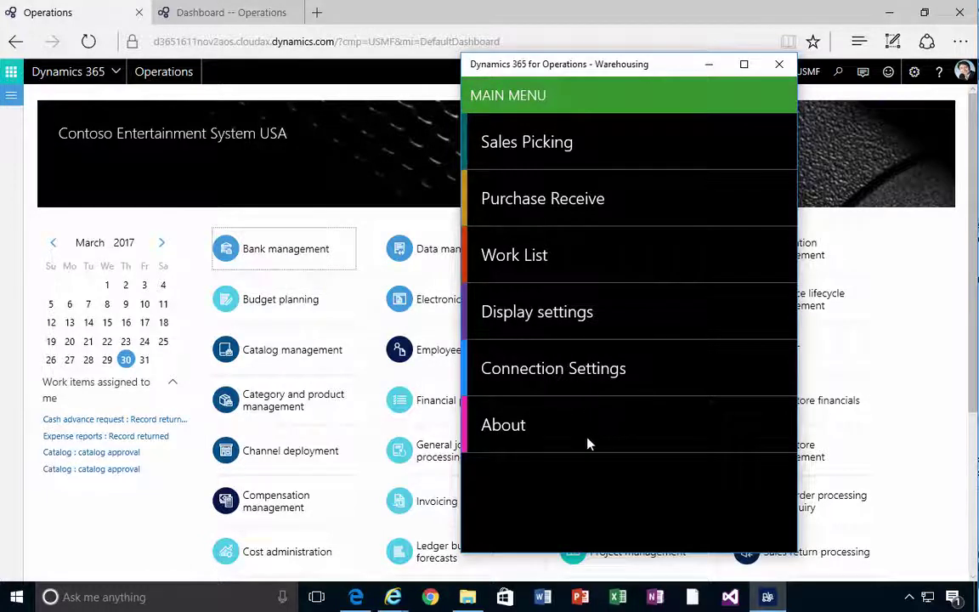
# In Connection Settings, switch Demo mode Off and select the Azure AD Client ID field.
pyautogui.click(583, 374)
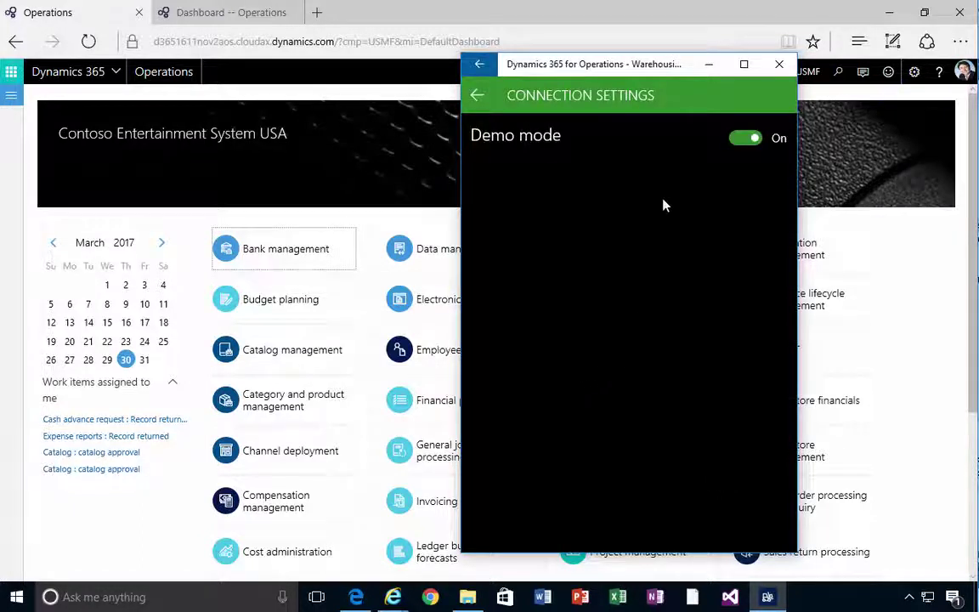
pyautogui.click(745, 138)
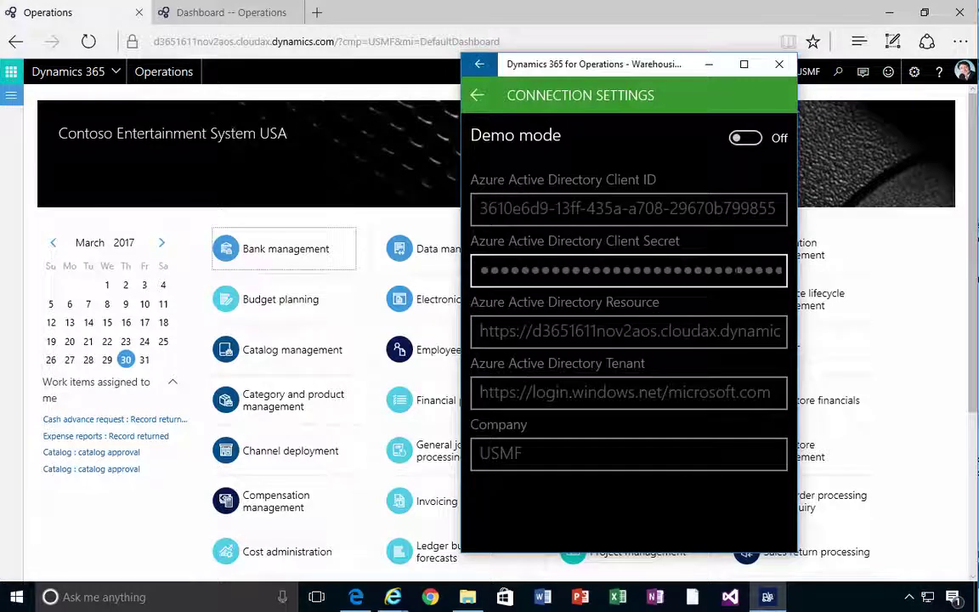
pyautogui.click(638, 209)
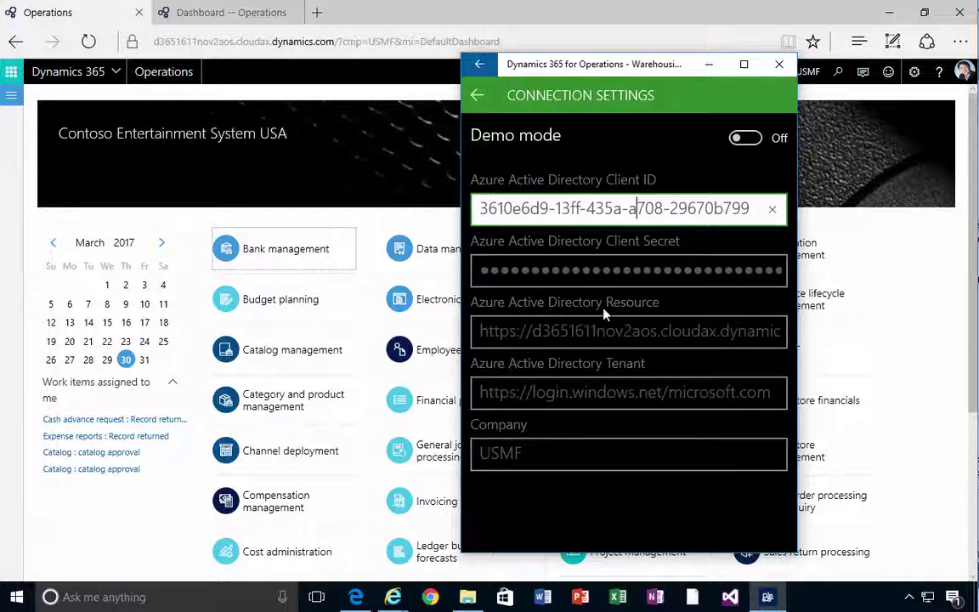
pyautogui.click(552, 333)
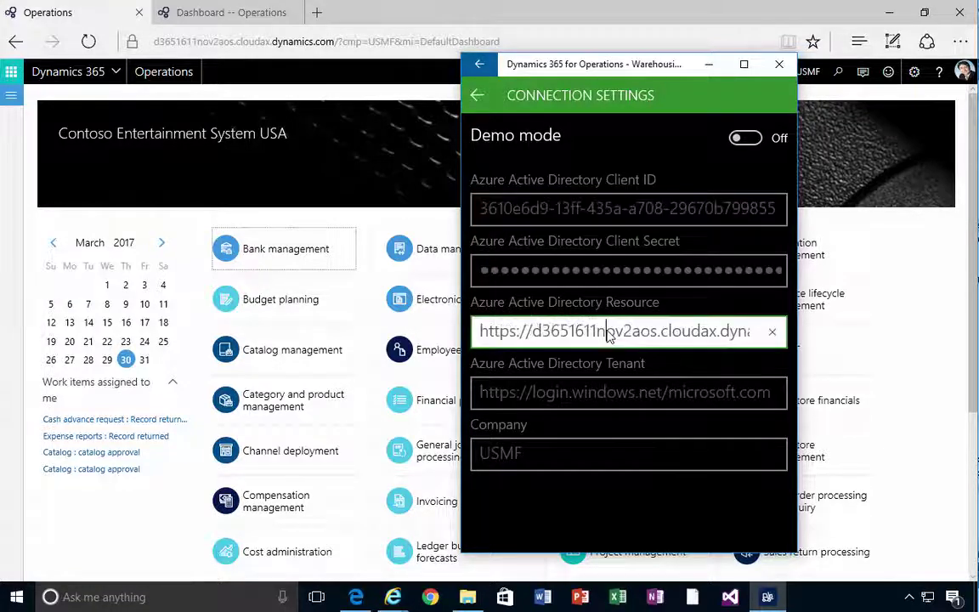
pyautogui.press('End')
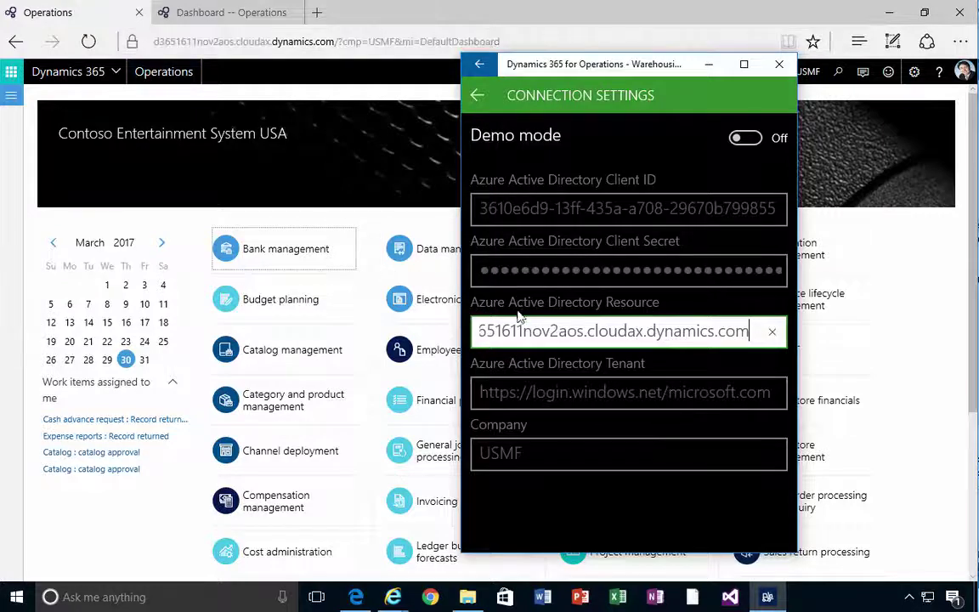
pyautogui.click(546, 394)
pyautogui.click(680, 392)
pyautogui.press('End')
pyautogui.press('Home')
pyautogui.press('Right')
pyautogui.press('Right')
pyautogui.press('Right')
pyautogui.press('Right')
pyautogui.press('Right')
pyautogui.press('Right')
pyautogui.press('Right')
pyautogui.press('Right')
pyautogui.press('Right')
pyautogui.press('Right')
pyautogui.press('Right')
pyautogui.press('Right')
pyautogui.press('Right')
pyautogui.press('Right')
pyautogui.press('Right')
pyautogui.press('Right')
pyautogui.press('Right')
pyautogui.press('Right')
pyautogui.press('Right')
pyautogui.press('Right')
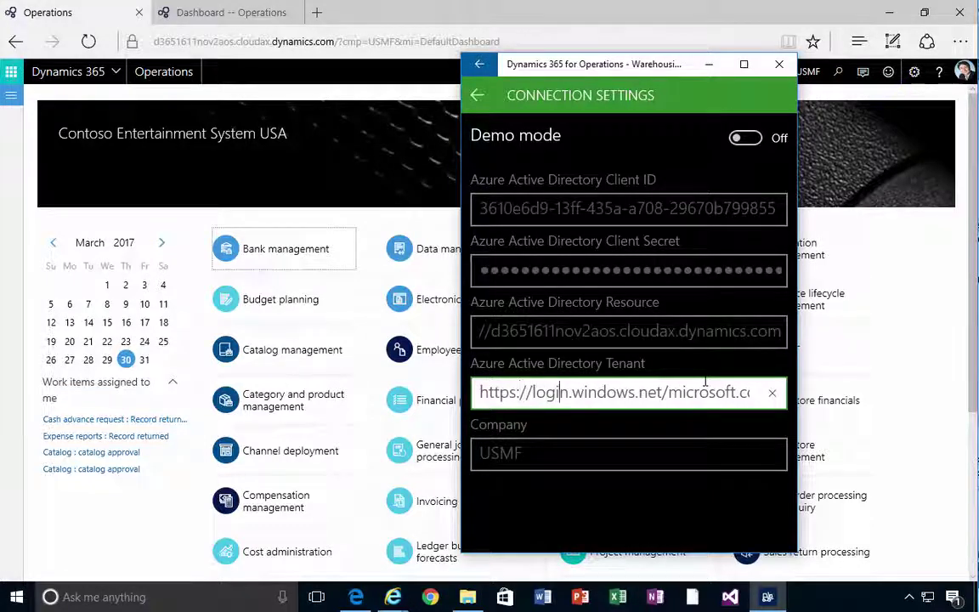
pyautogui.press('Right')
pyautogui.press('Right')
pyautogui.press('Right')
pyautogui.press('Right')
pyautogui.press('Right')
pyautogui.hotkey('shift', 'End')
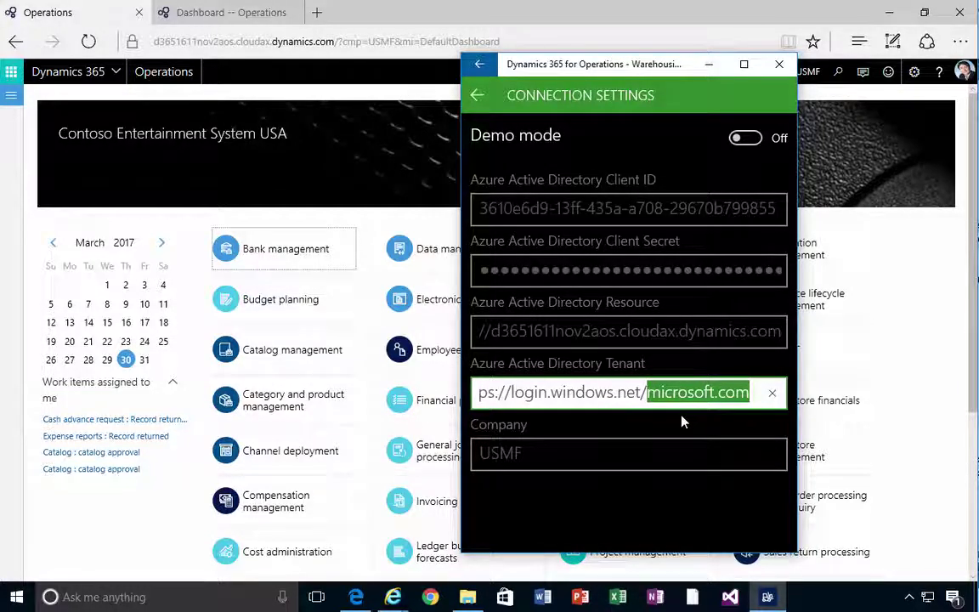
pyautogui.click(573, 456)
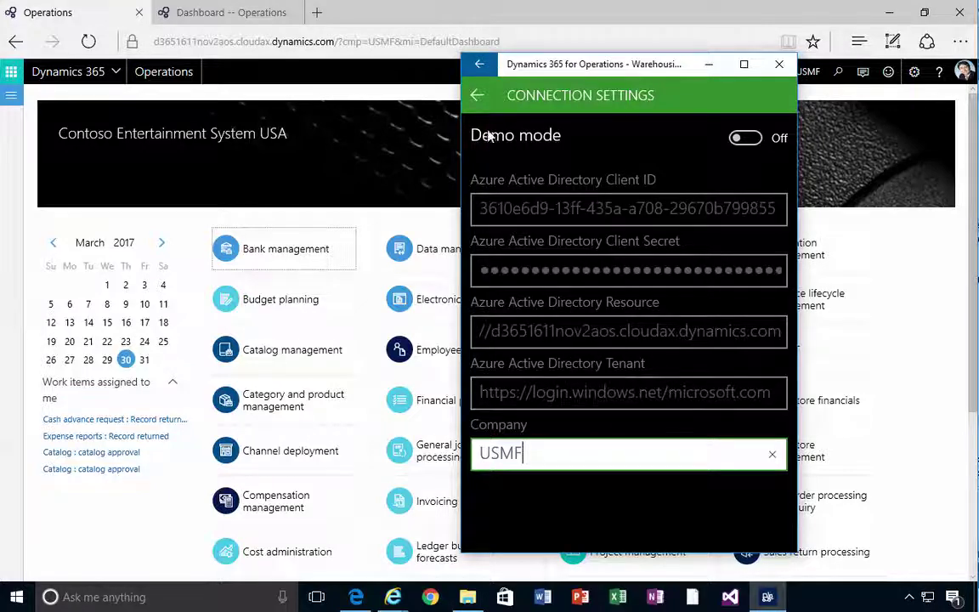
# Save the connection settings and accept the usage terms to reach the login screen.
pyautogui.click(477, 97)
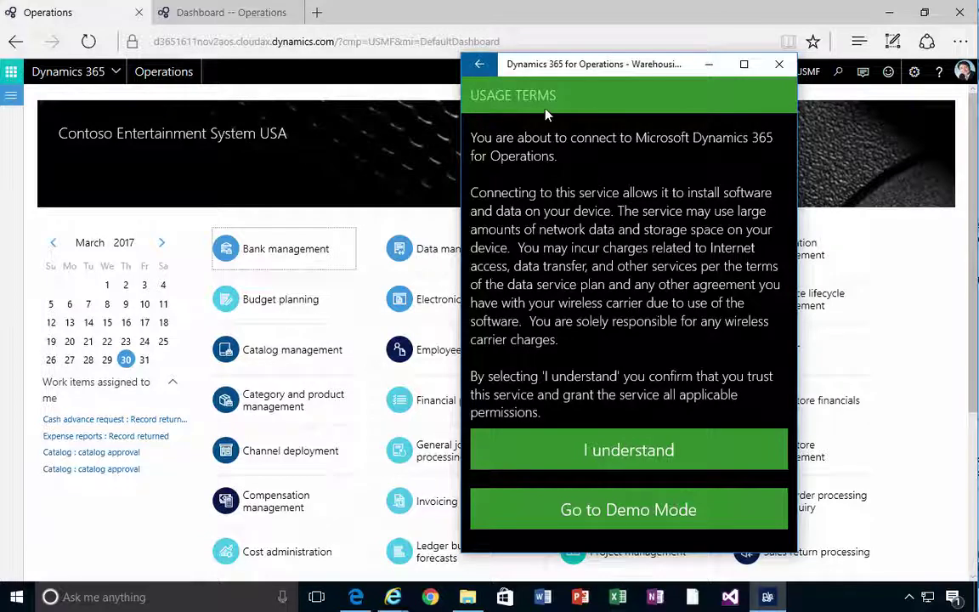
pyautogui.click(646, 454)
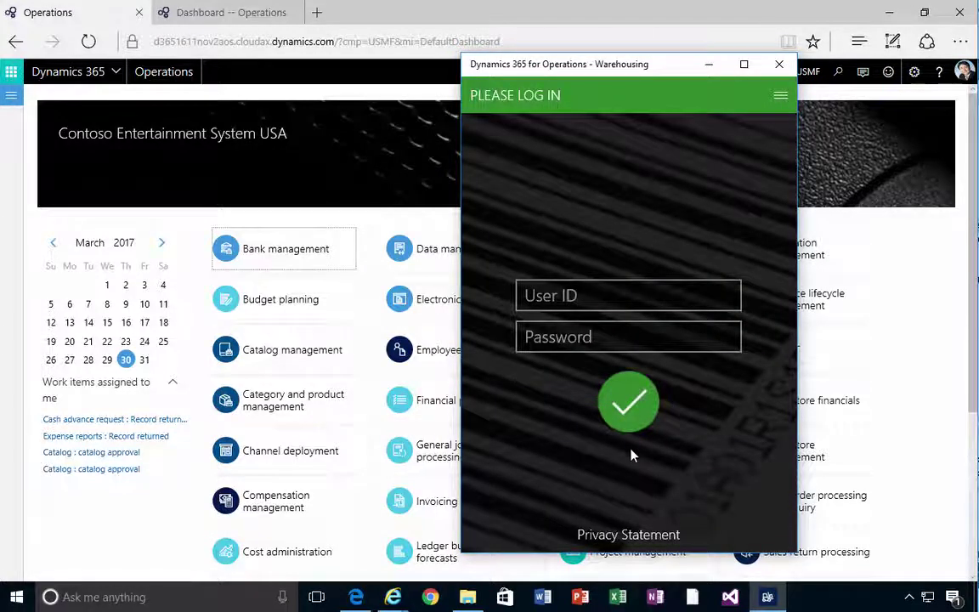
pyautogui.click(587, 292)
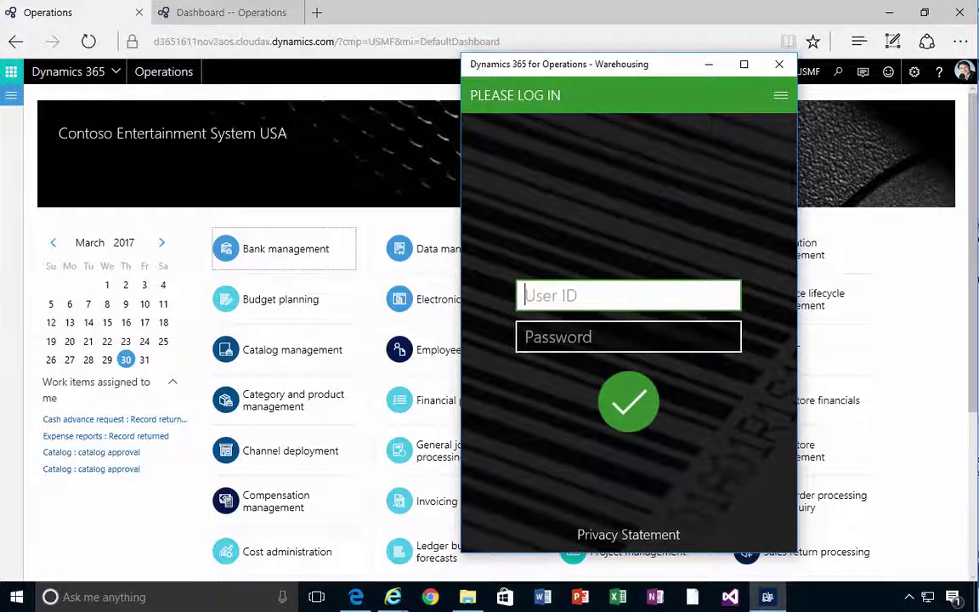
# Go to Warehouse management > Setup > Worker and select the first mobile user on Work users.
pyautogui.click(8, 115)
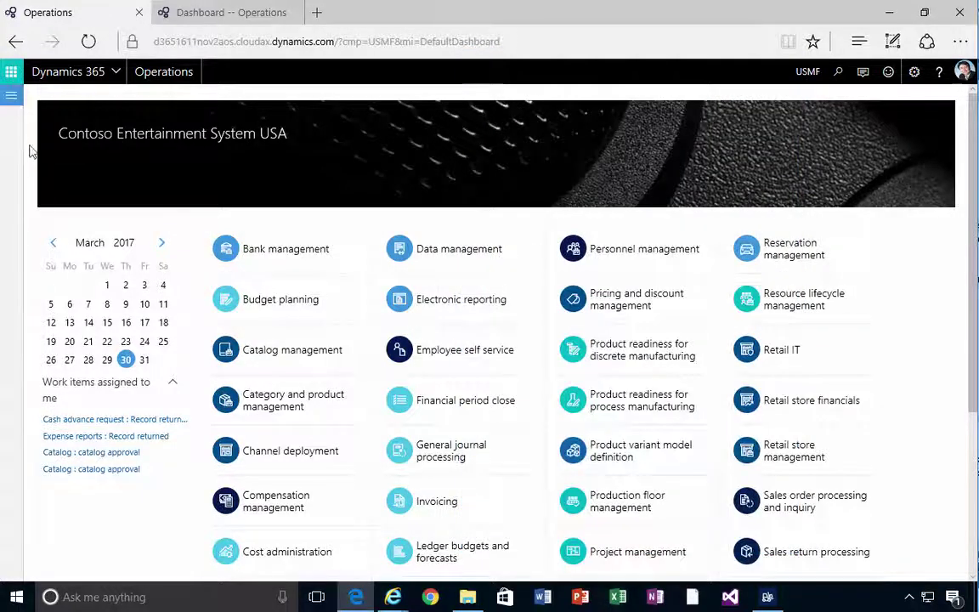
pyautogui.click(11, 94)
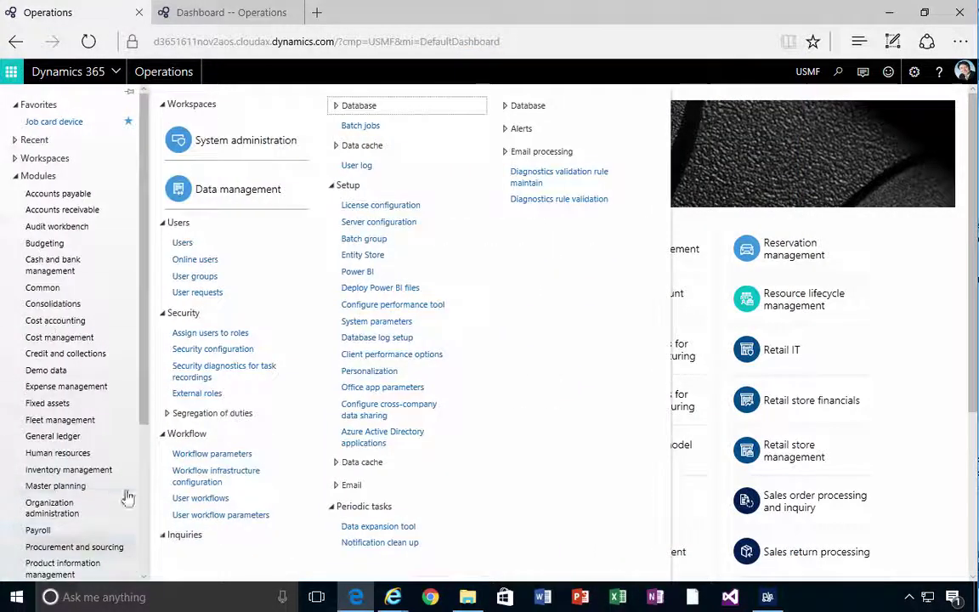
pyautogui.scroll(-5, 126, 425)
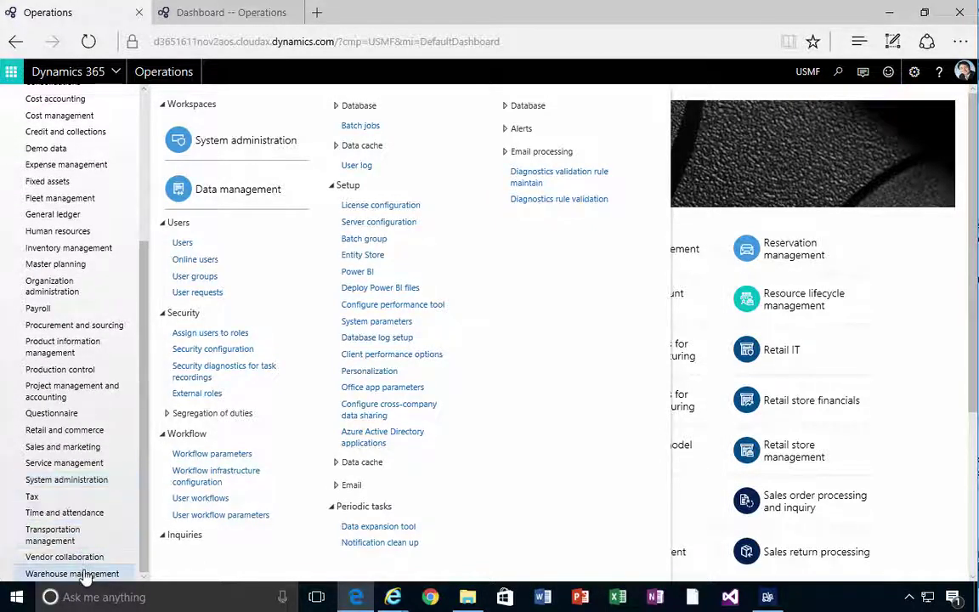
pyautogui.click(85, 576)
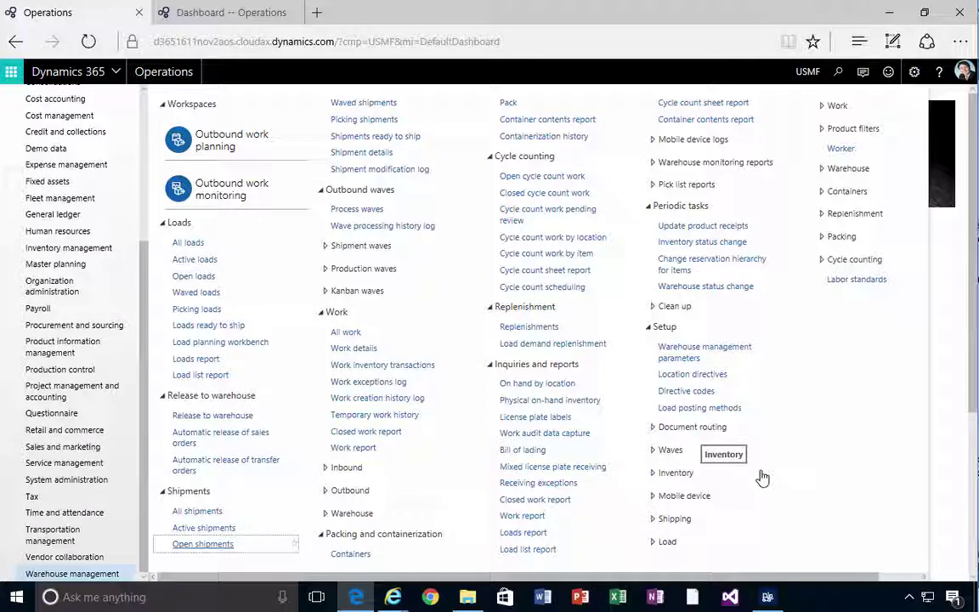
pyautogui.click(652, 497)
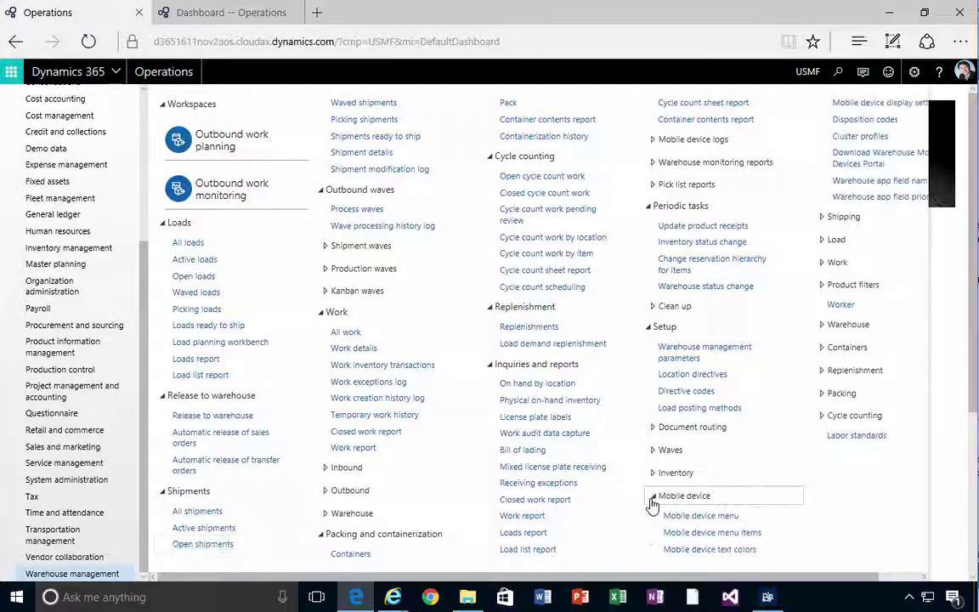
pyautogui.click(836, 306)
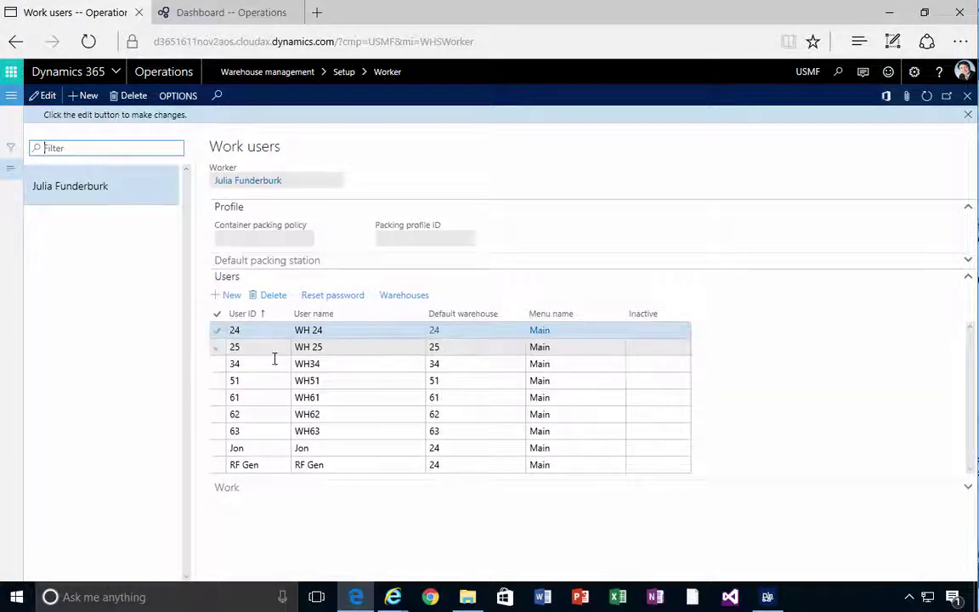
pyautogui.click(256, 331)
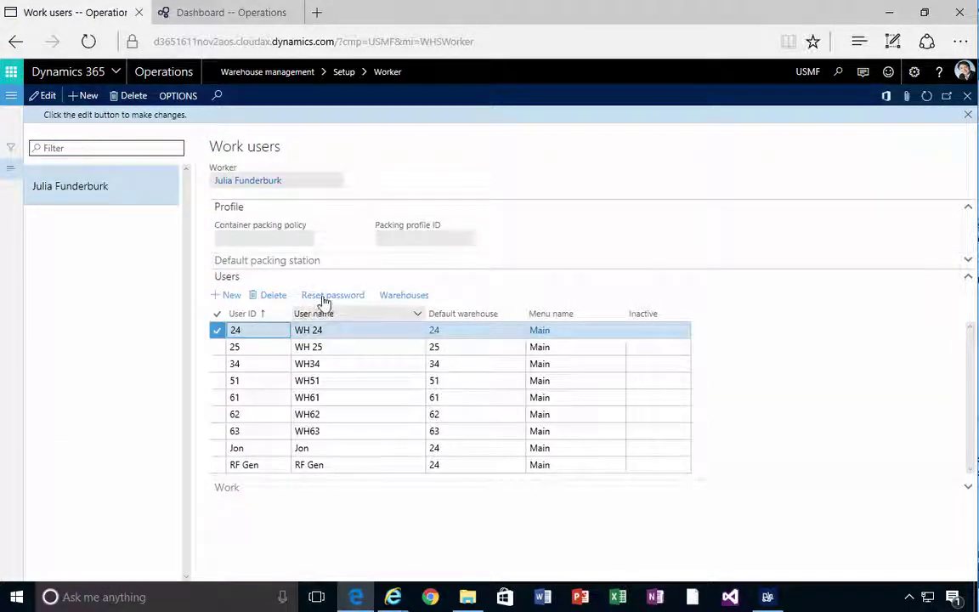
# Sign in to the Warehousing app with the worker's user ID and password.
pyautogui.click(356, 593)
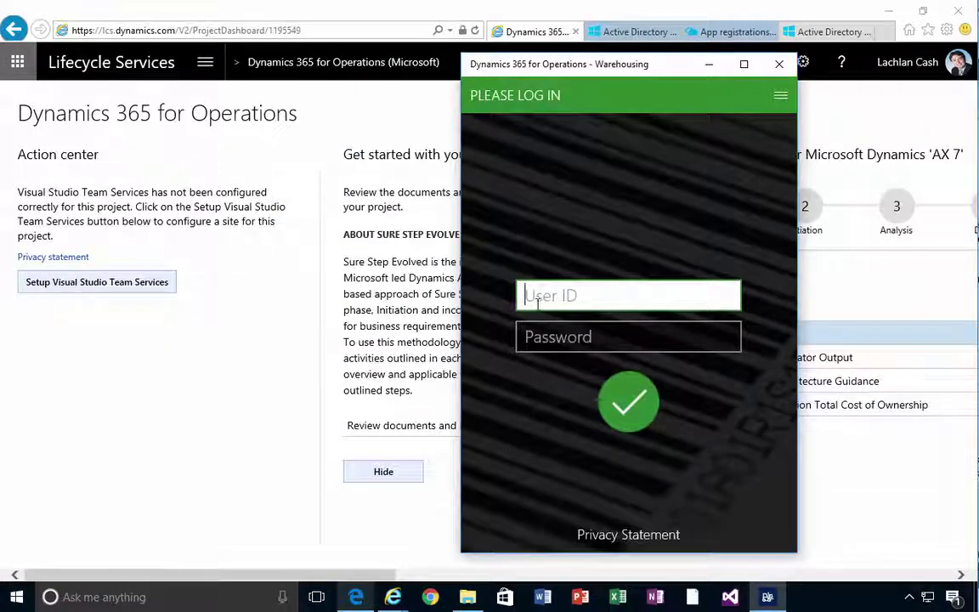
pyautogui.write('24')
pyautogui.press('Tab')
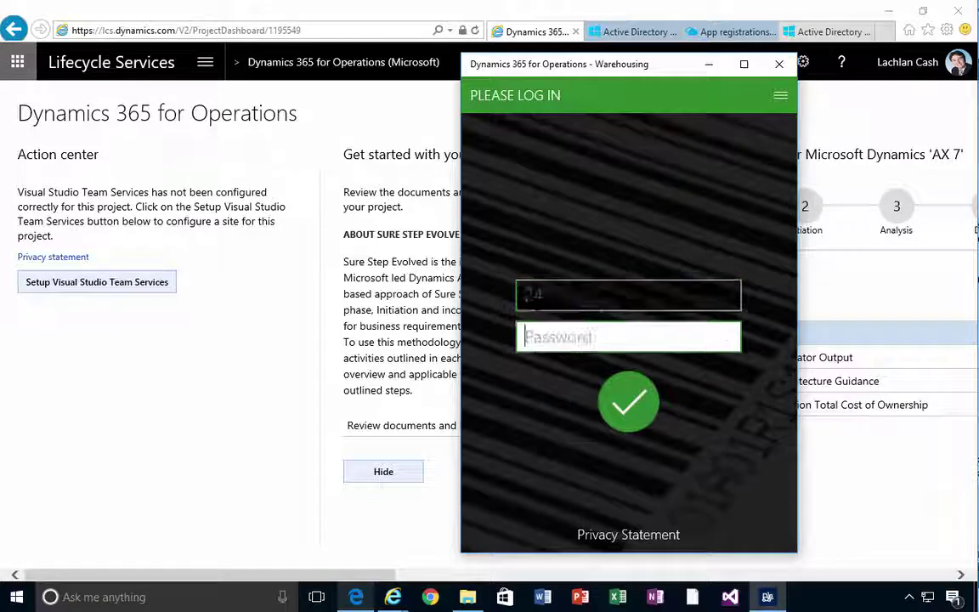
pyautogui.write('24')
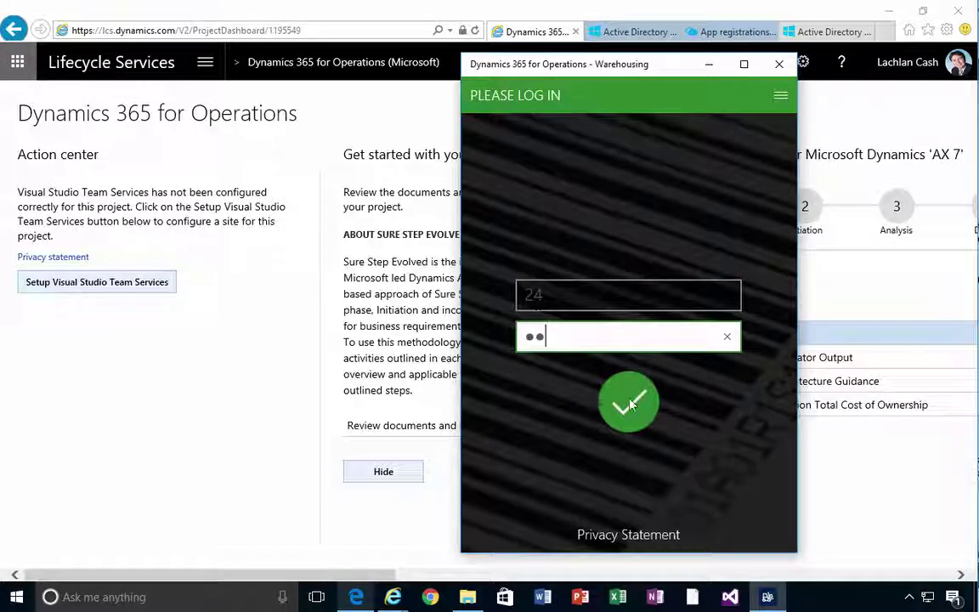
pyautogui.click(629, 403)
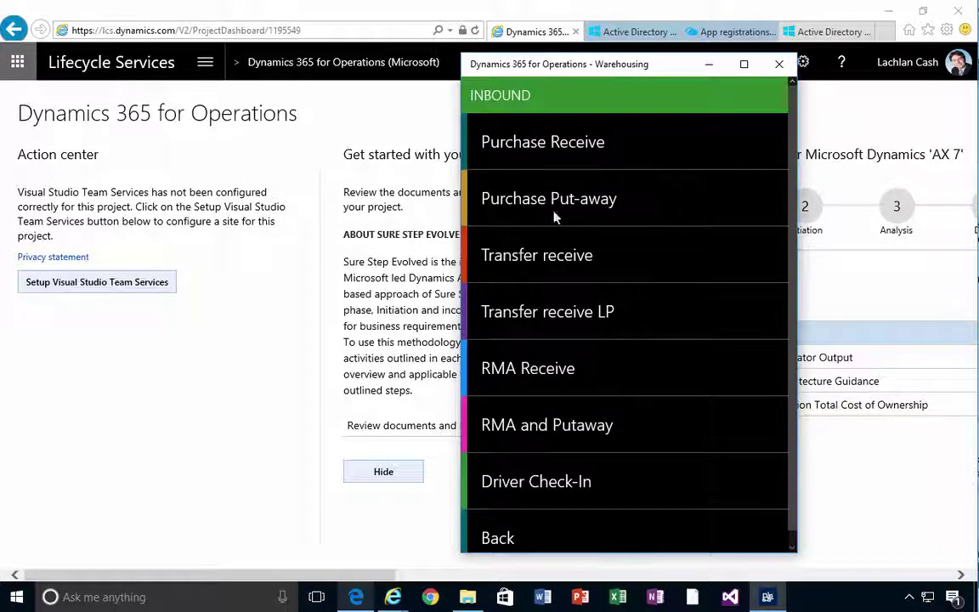
# Open the Inbound Purchase Receive task, cancel it, and go back to the main menu.
pyautogui.click(524, 144)
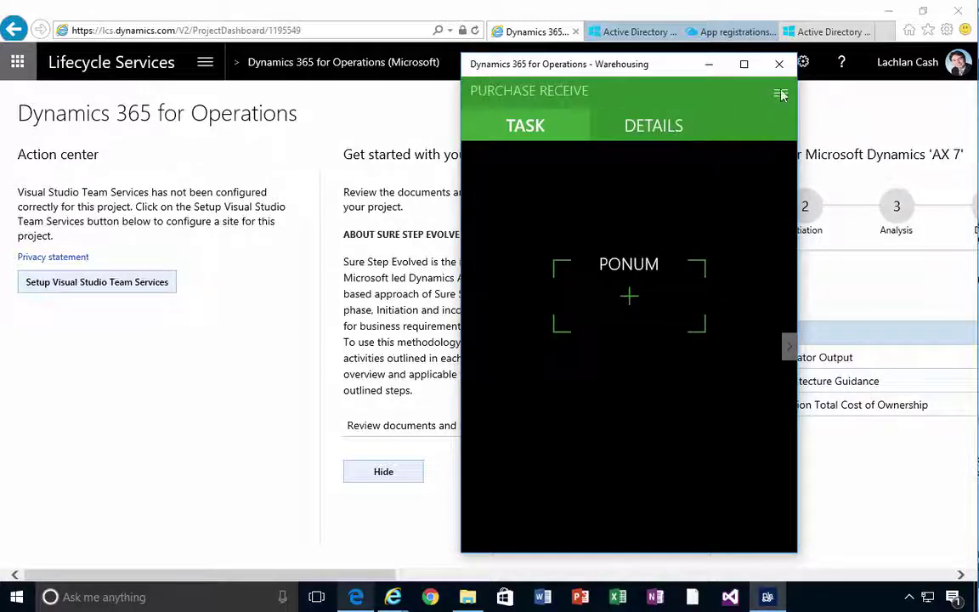
pyautogui.click(781, 95)
pyautogui.click(563, 224)
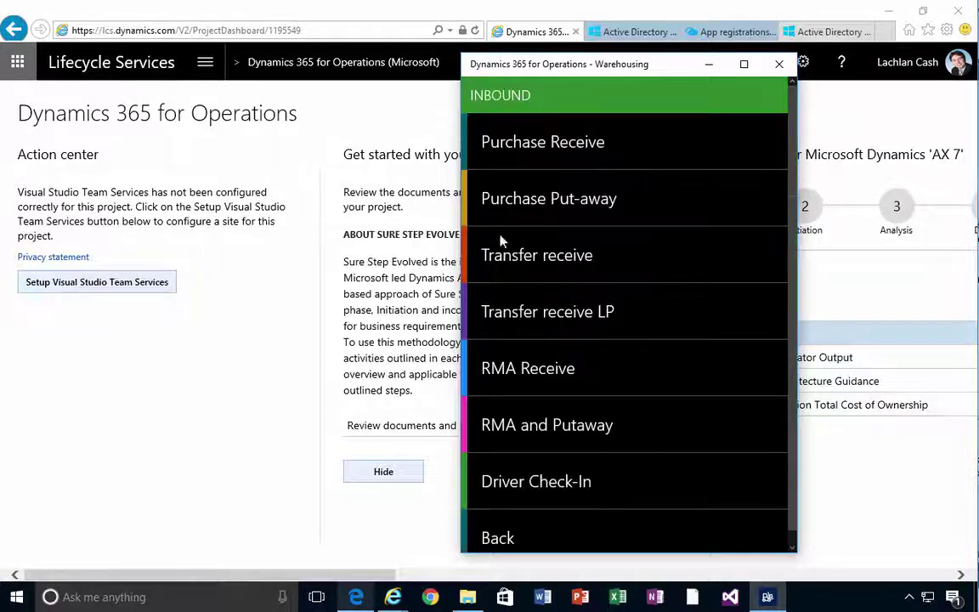
pyautogui.click(513, 529)
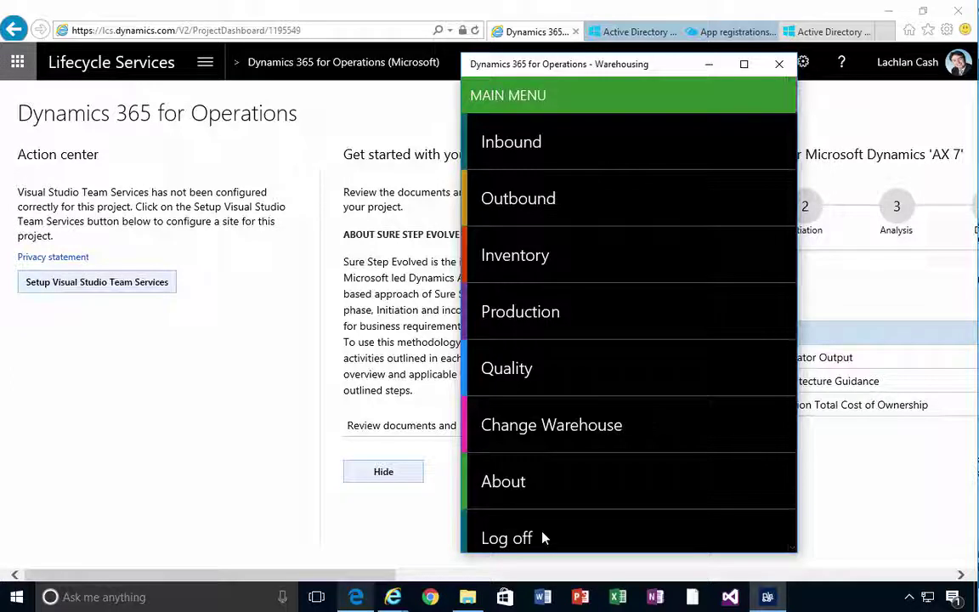
pyautogui.scroll(-1, 551, 524)
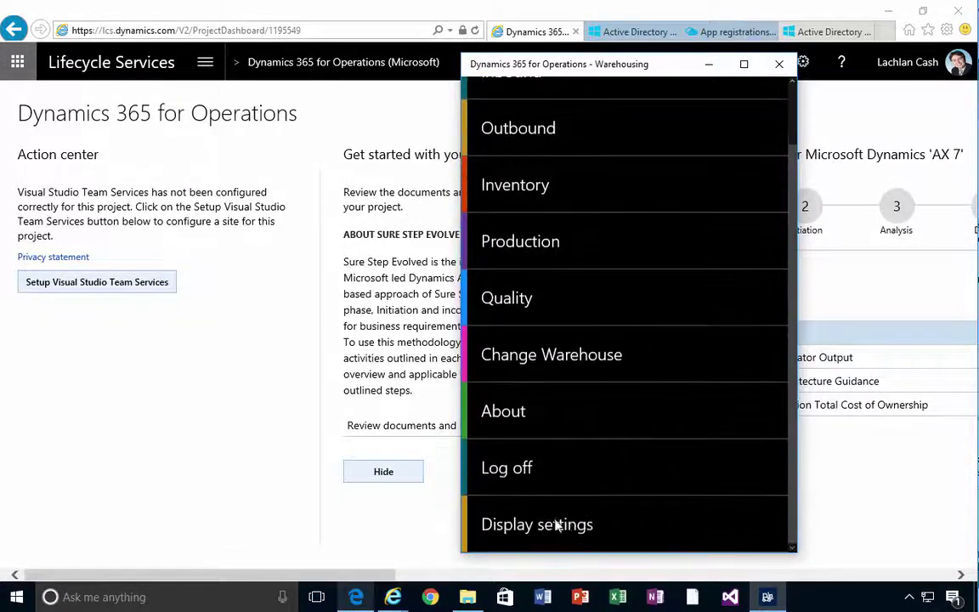
pyautogui.scroll(1, 571, 534)
pyautogui.scroll(-1, 571, 533)
pyautogui.scroll(1, 571, 531)
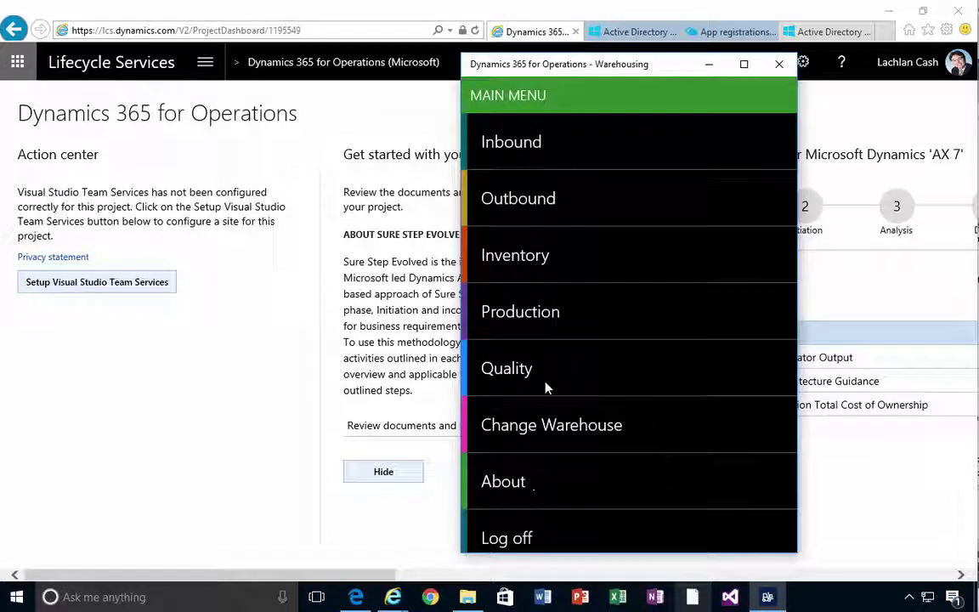
# View the About version and connection details, close the page, and log off.
pyautogui.click(508, 482)
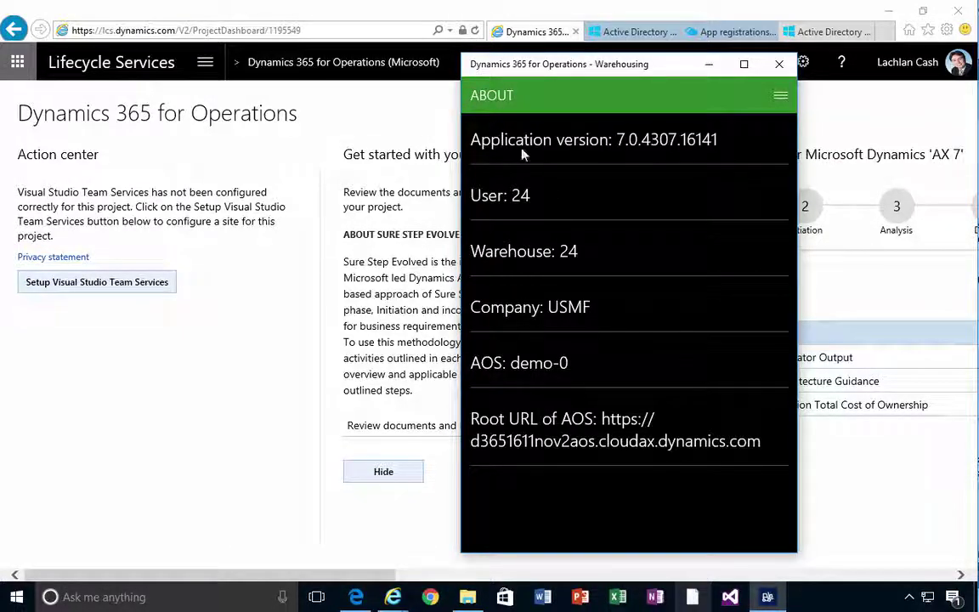
pyautogui.click(781, 95)
pyautogui.click(577, 146)
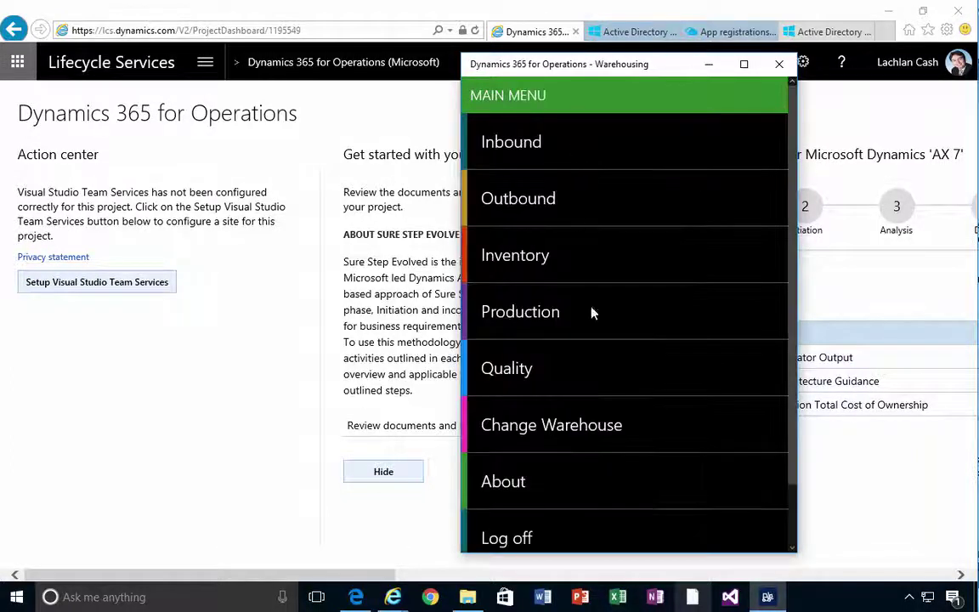
pyautogui.click(516, 537)
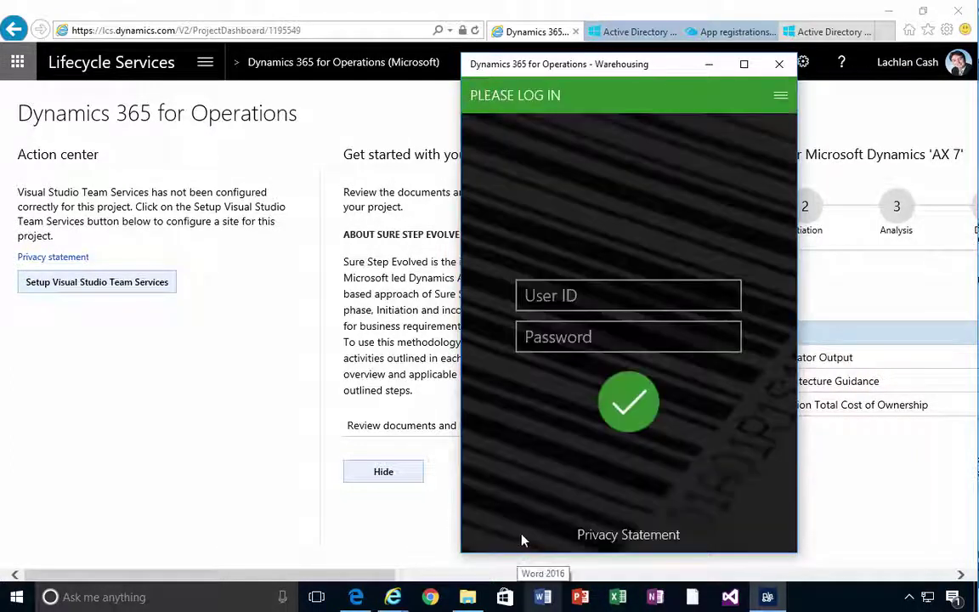
pyautogui.click(781, 97)
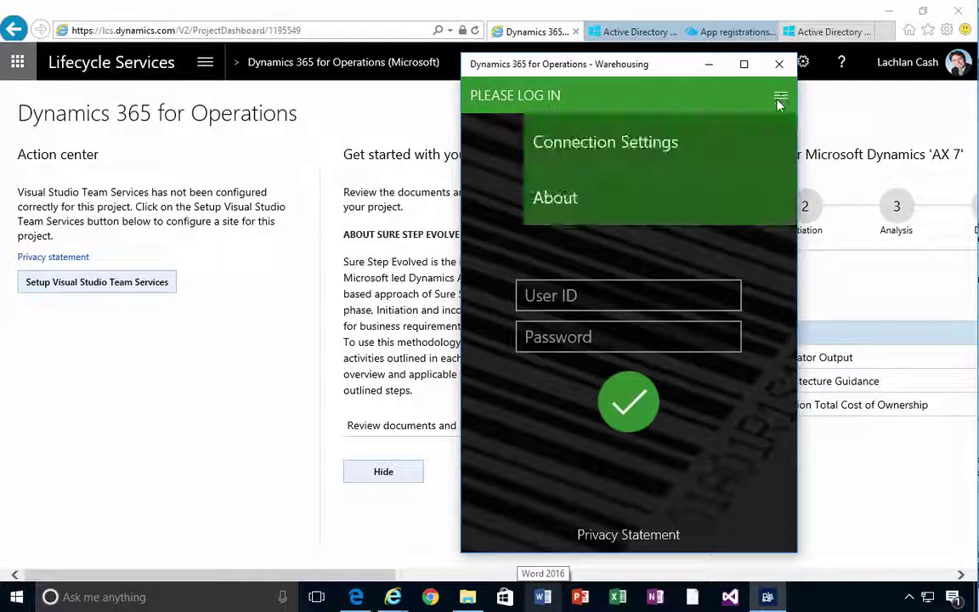
pyautogui.click(604, 155)
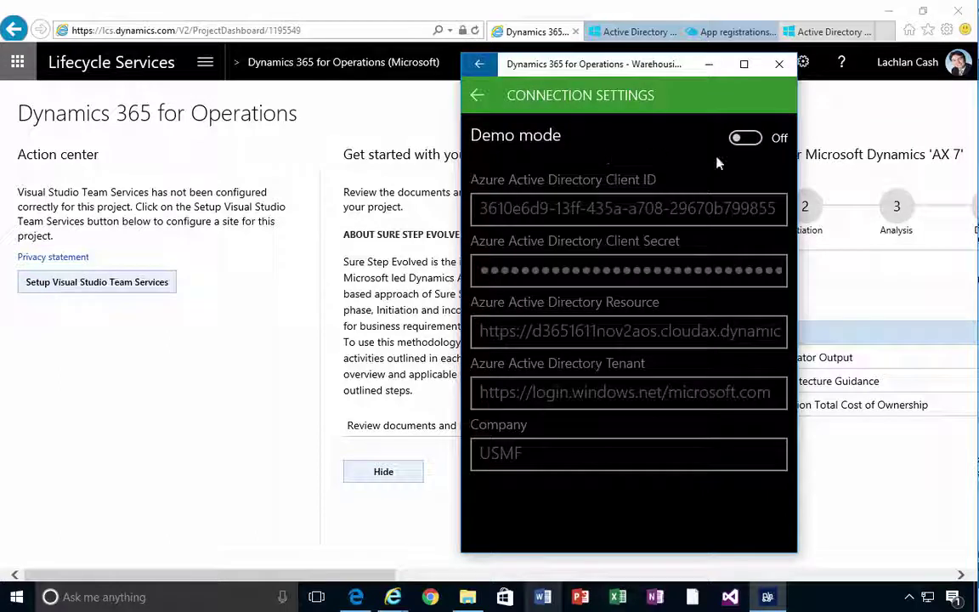
pyautogui.click(755, 143)
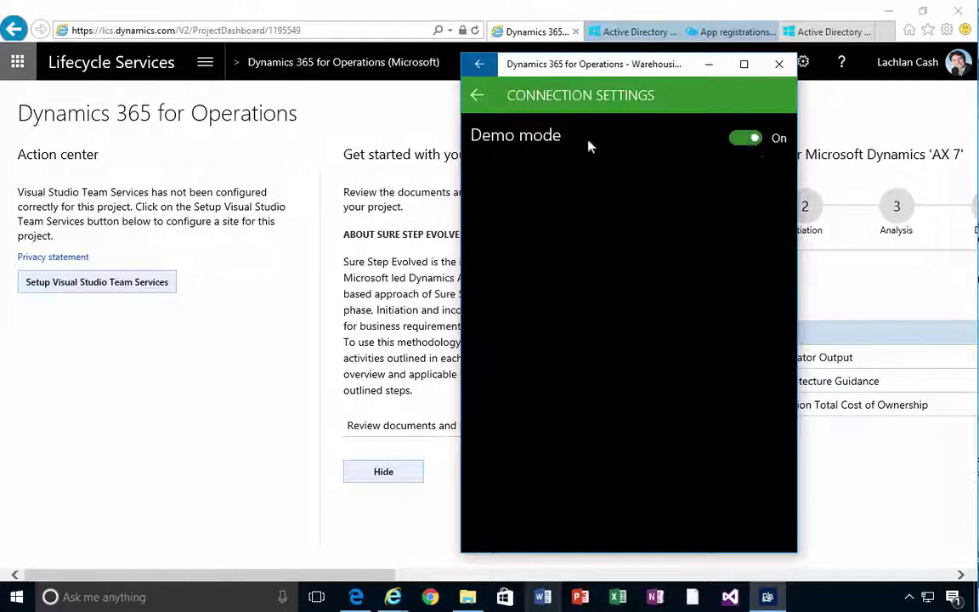
pyautogui.click(478, 98)
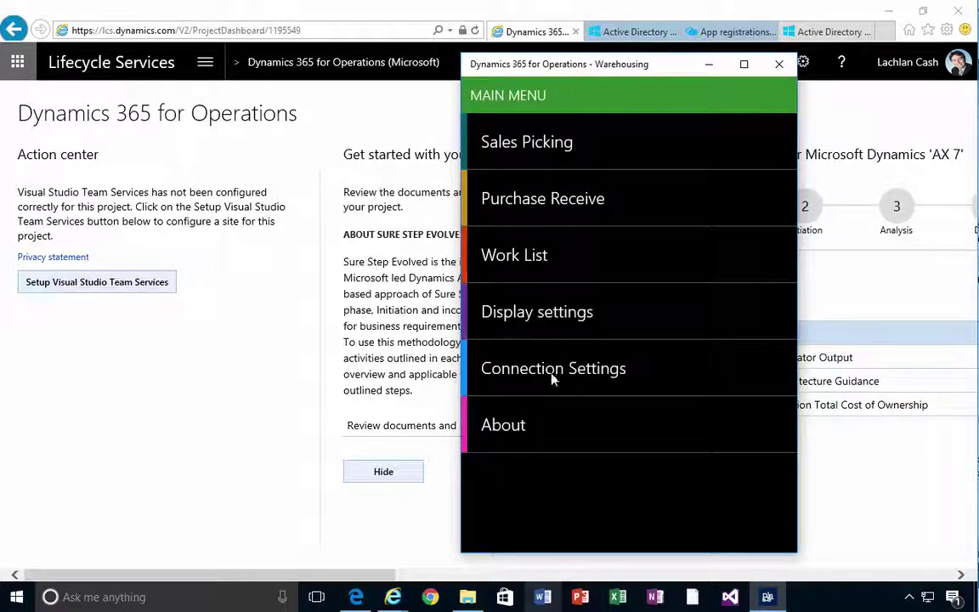
pyautogui.click(521, 366)
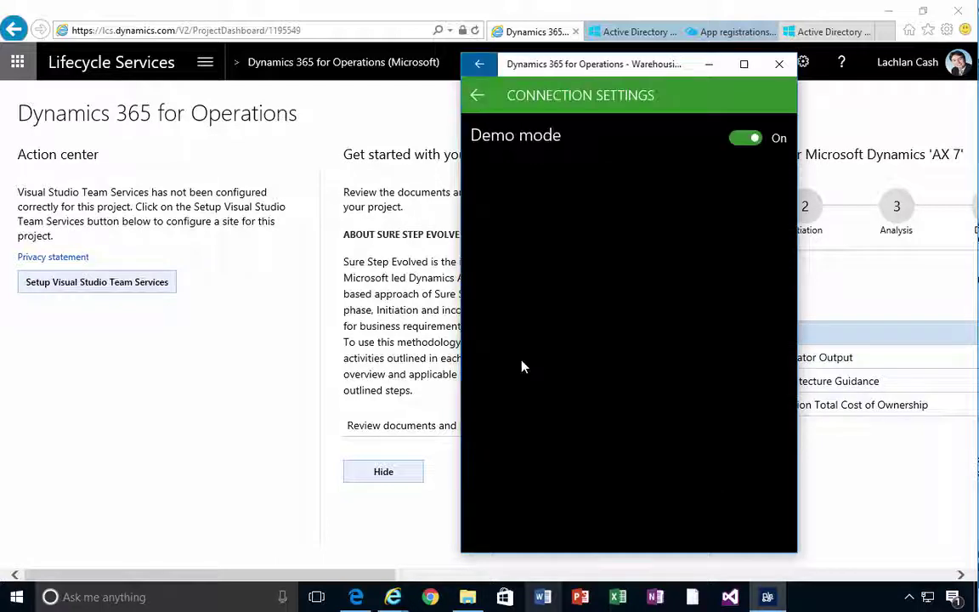
pyautogui.click(735, 141)
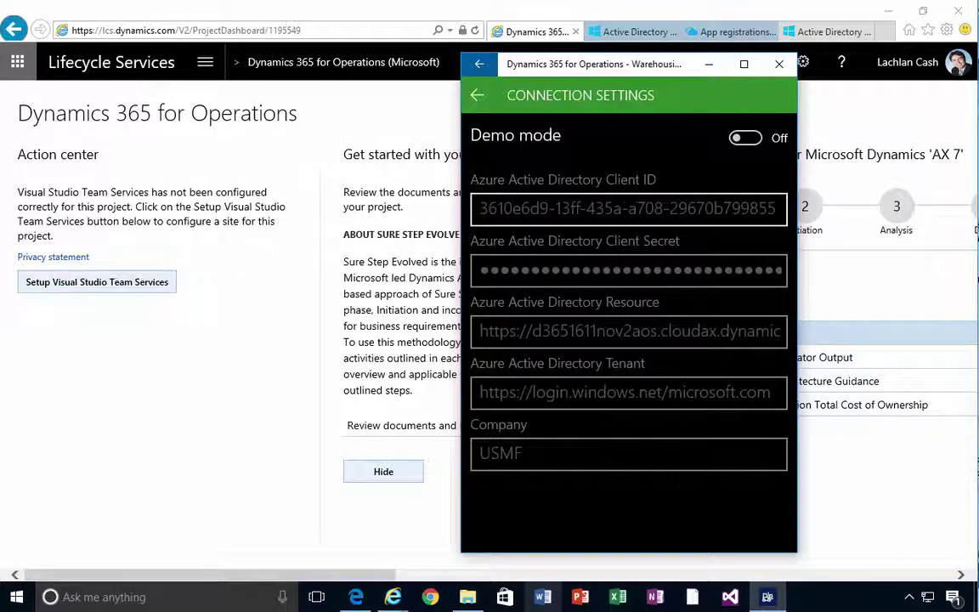
pyautogui.click(627, 457)
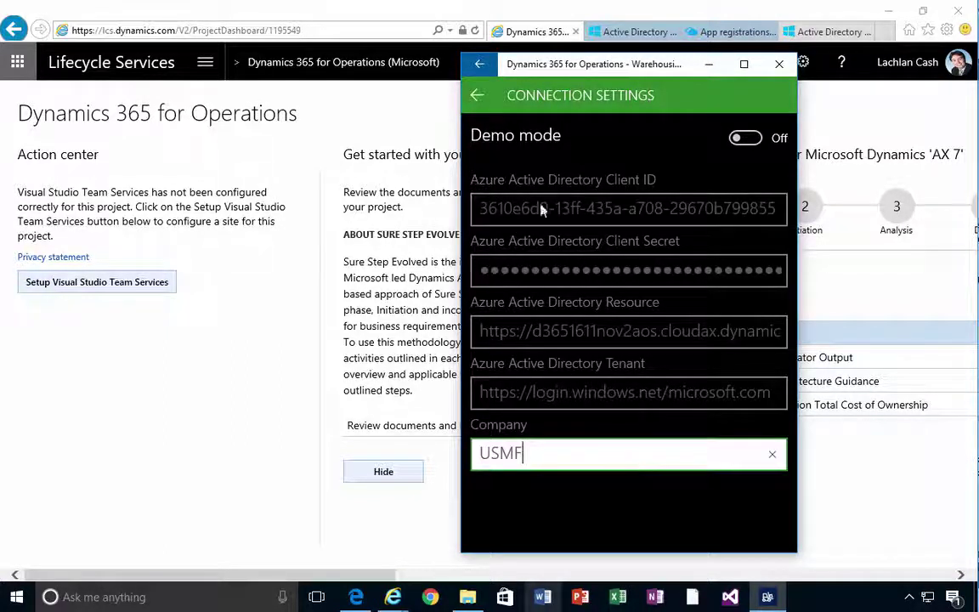
pyautogui.click(475, 99)
# Enter the worker's user ID and password on Please Log In and submit with Enter.
pyautogui.click(531, 300)
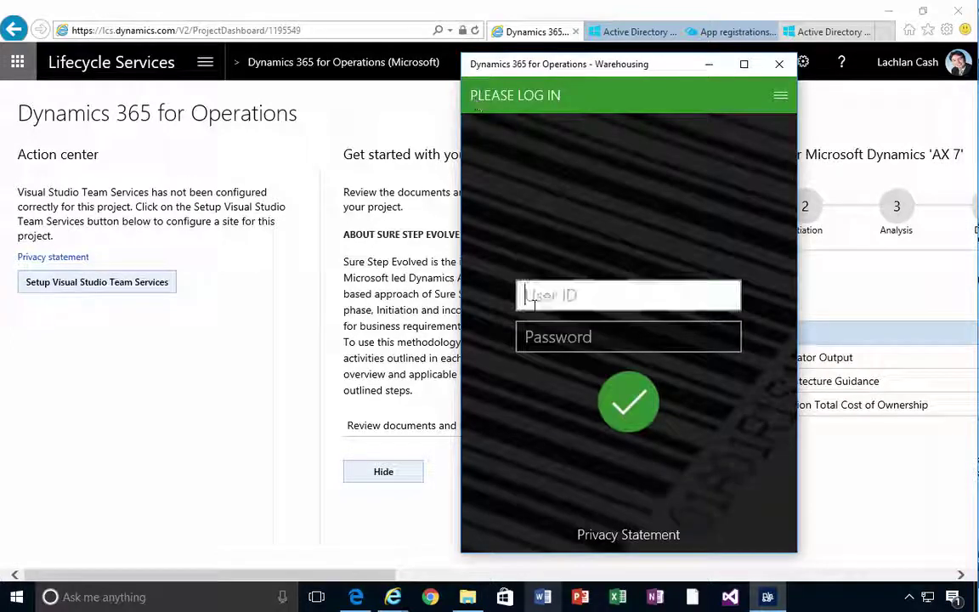
pyautogui.write('24')
pyautogui.press('Tab')
pyautogui.write('11')
pyautogui.press('Return')
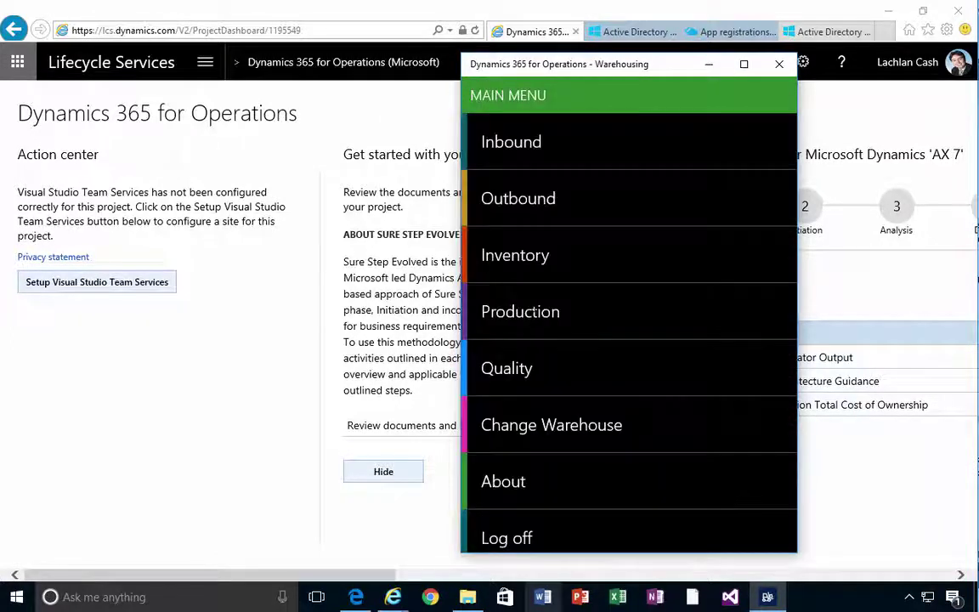